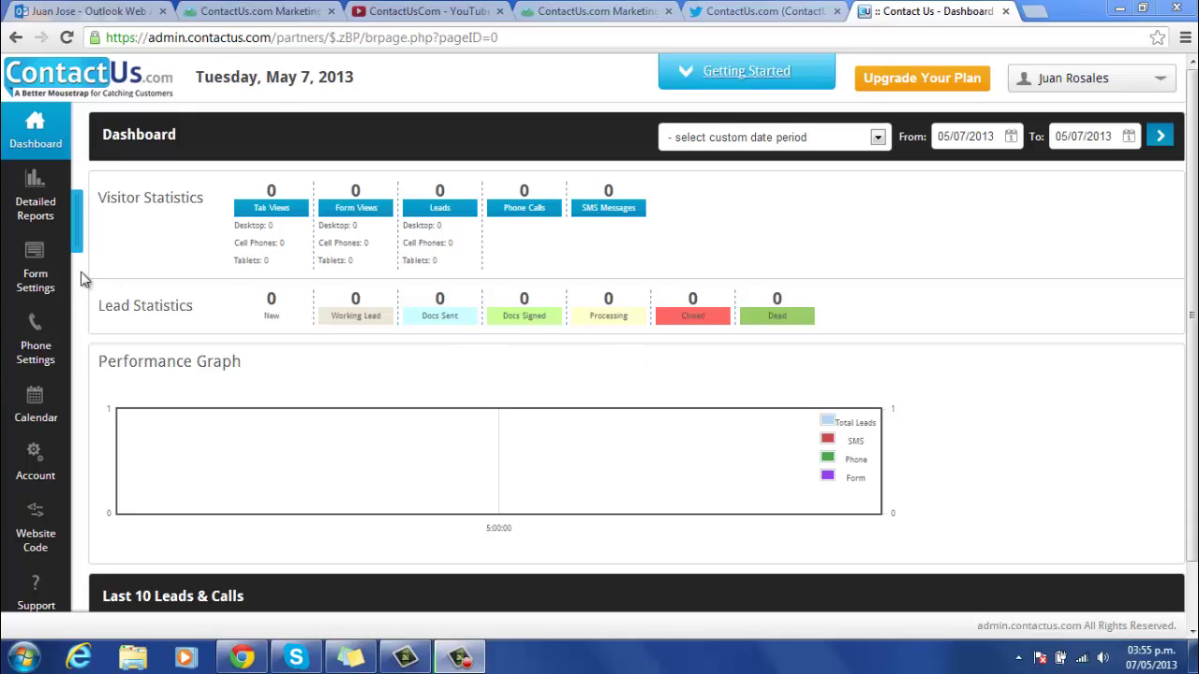
- Go to Form Settings from the dashboard's left sidebar
left_click(30, 278)
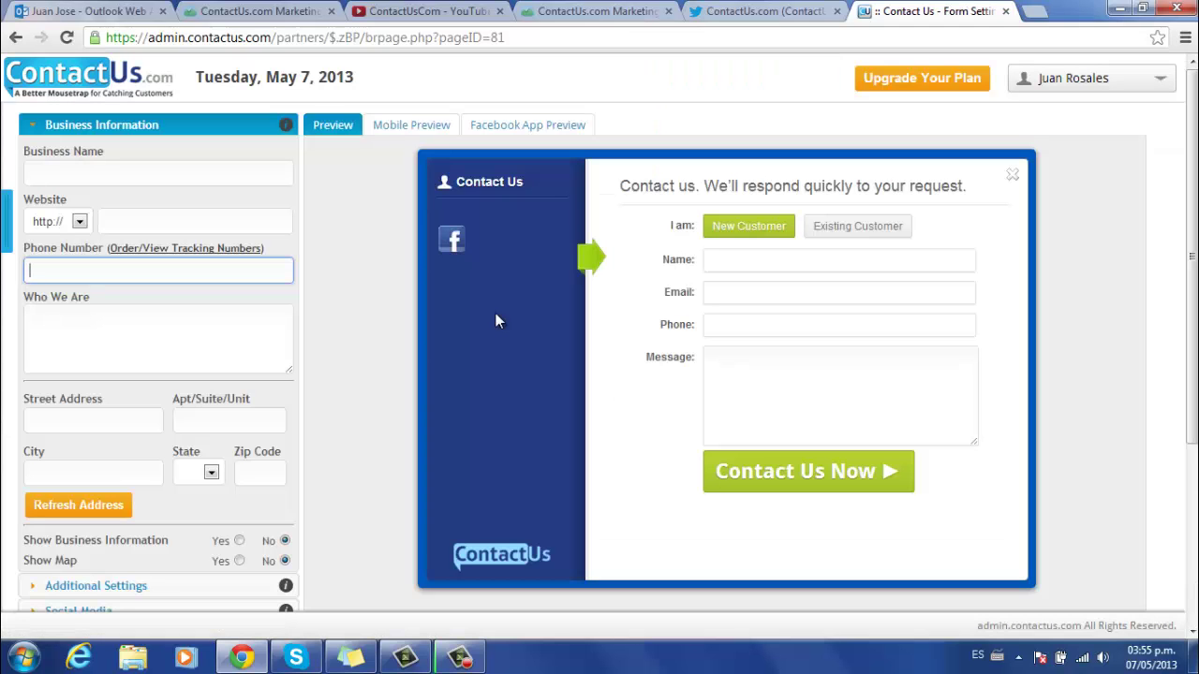
left_click(114, 171)
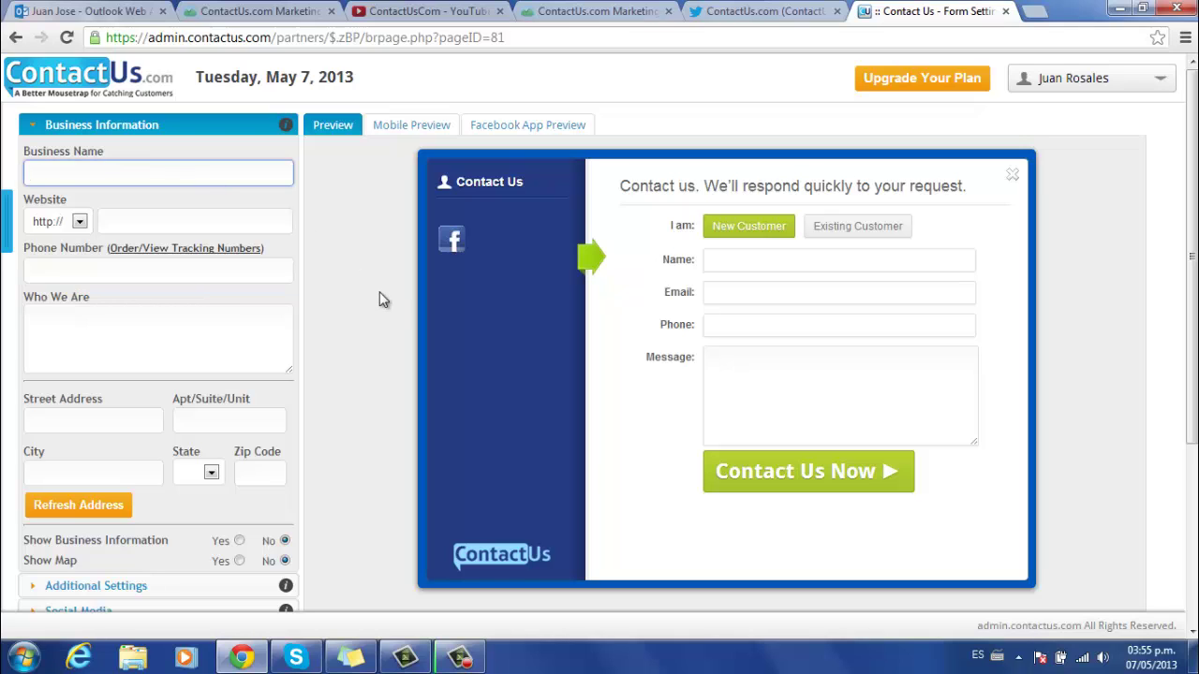
type("John's Pizza Parlor")
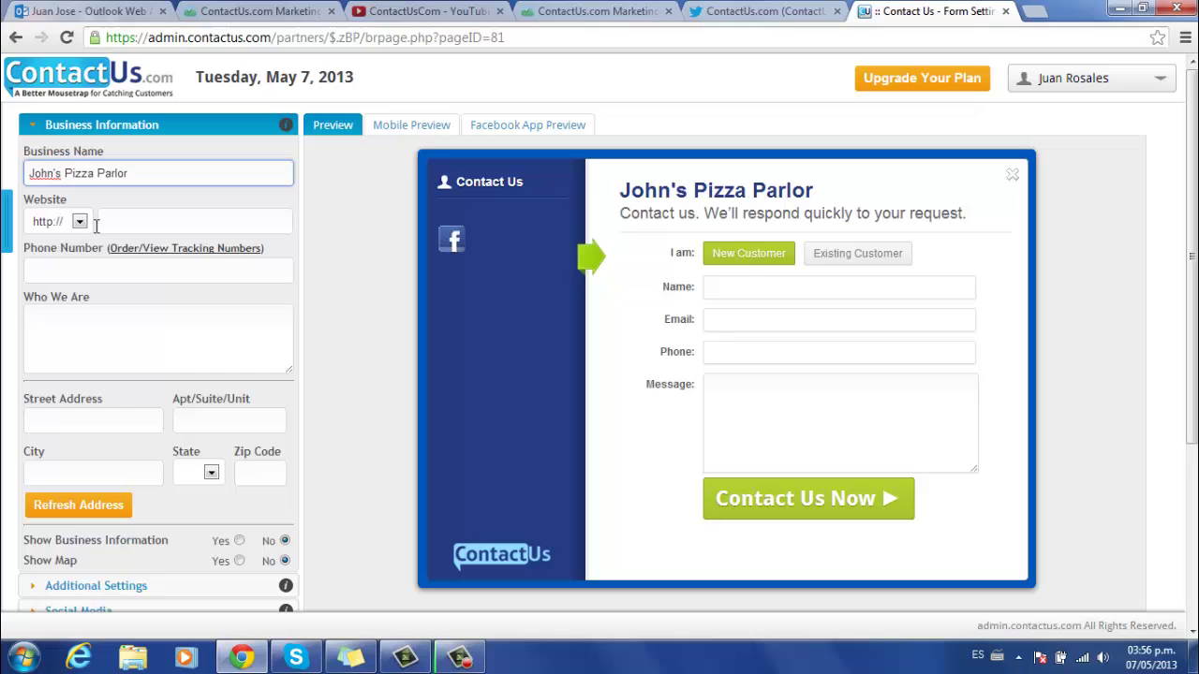
left_click(151, 221)
type("www.johnspizza.com")
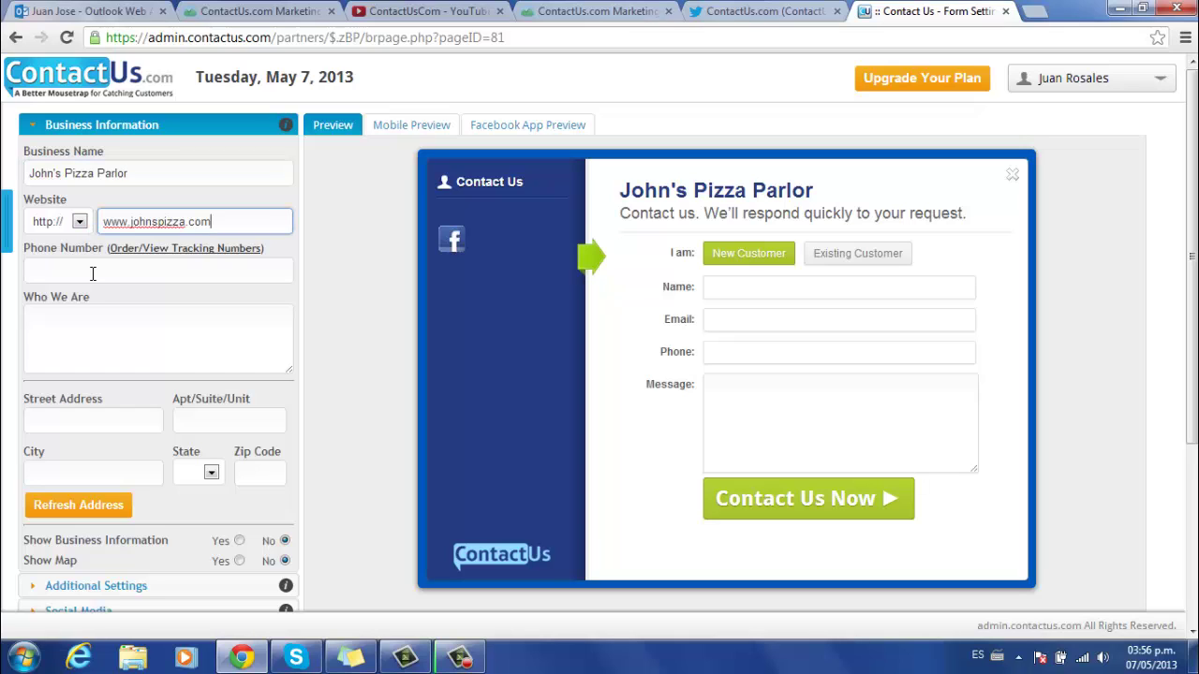
left_click(92, 274)
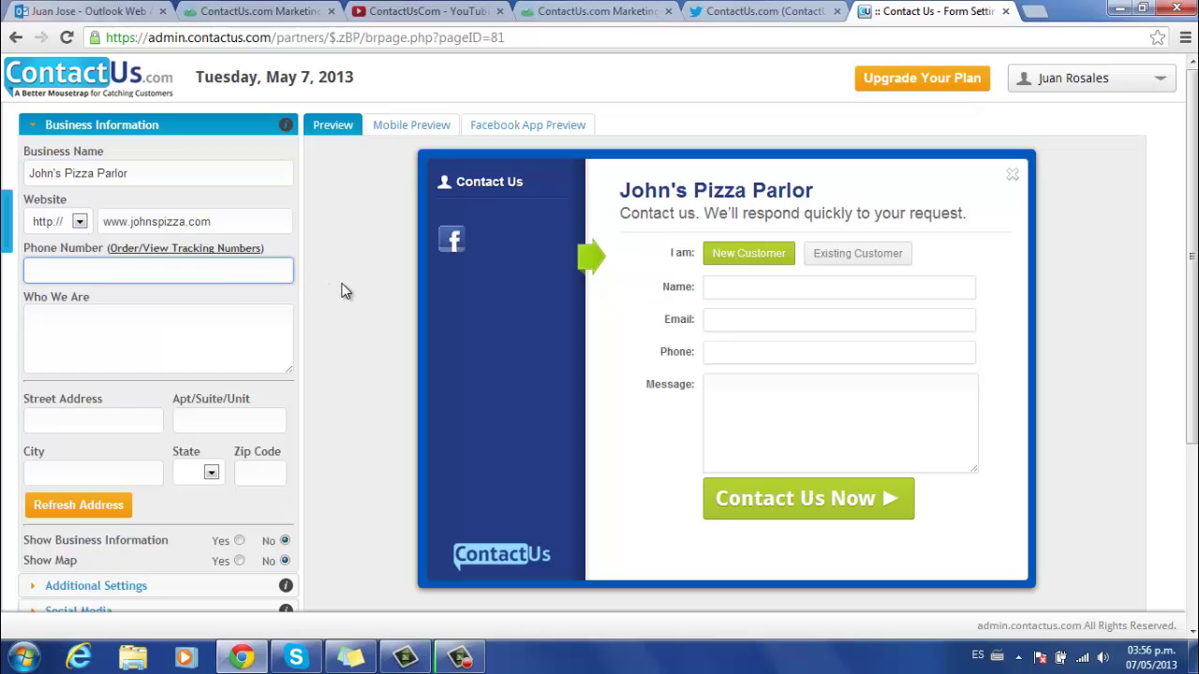
key("ctrl+v")
left_click(152, 336)
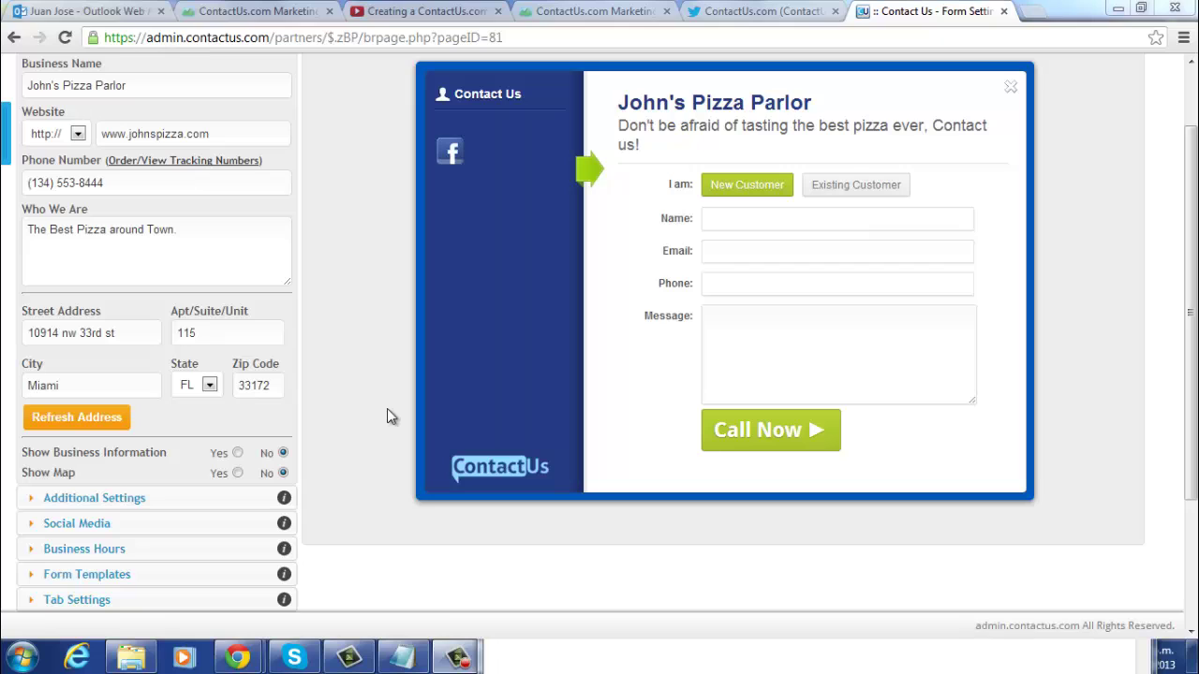
- Set Show Business Information and Show Map to Yes, preview the Information tab, and save
left_click(238, 453)
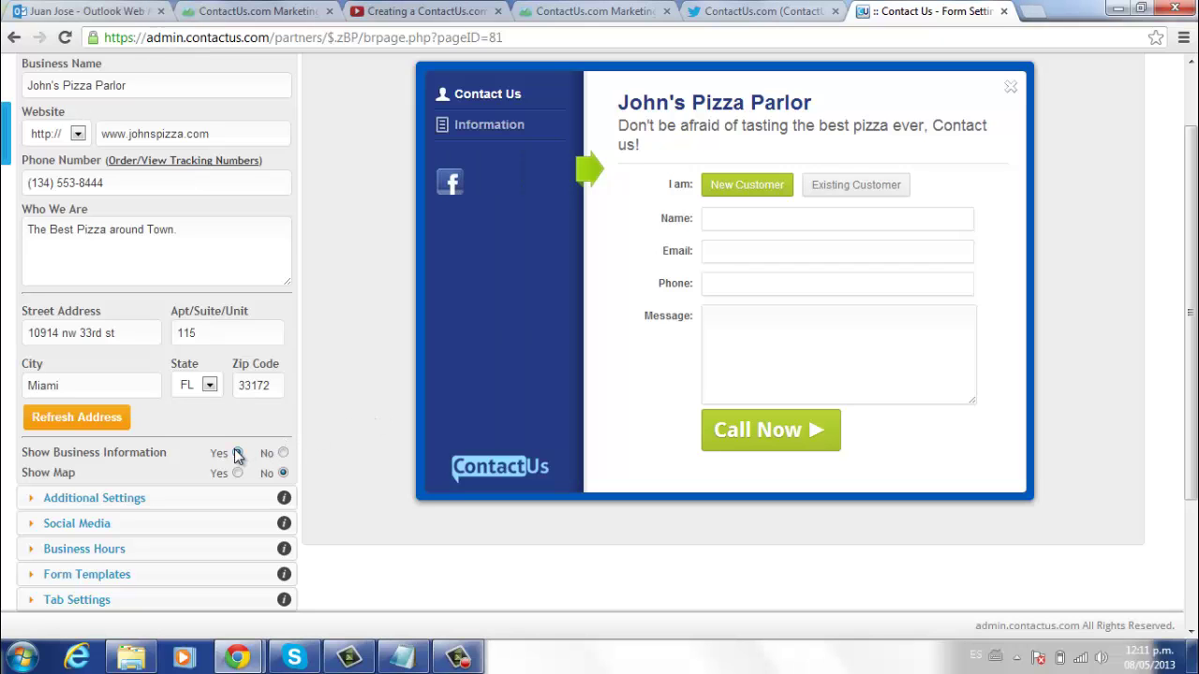
left_click(499, 133)
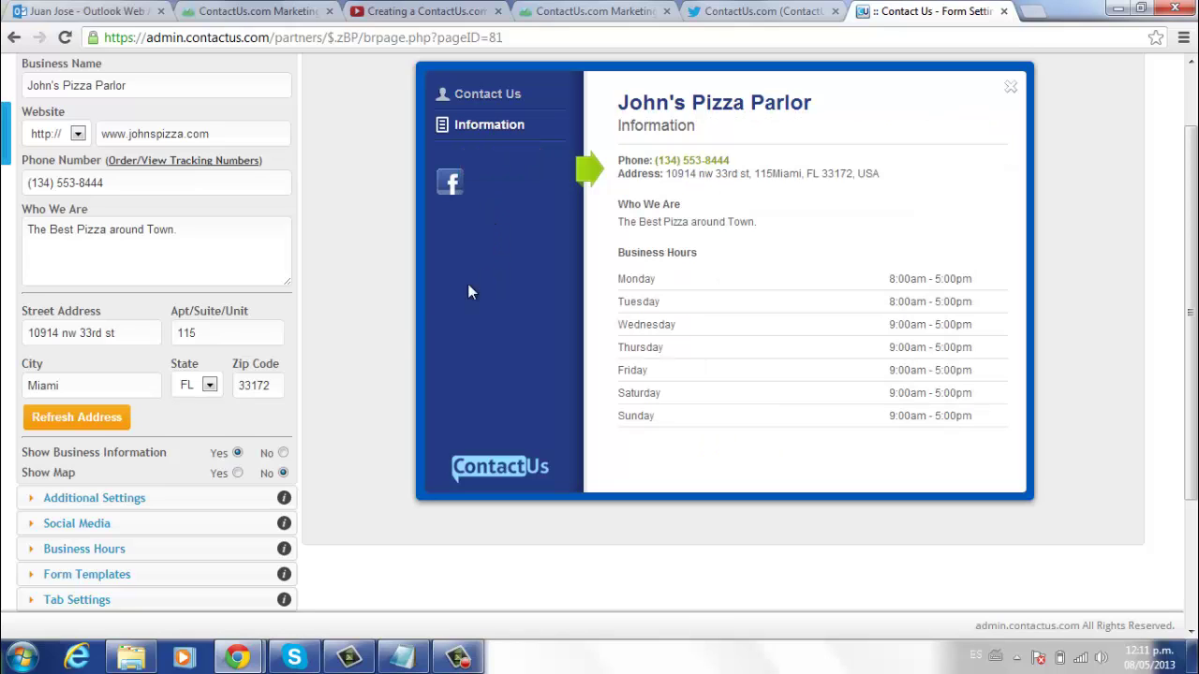
left_click(237, 473)
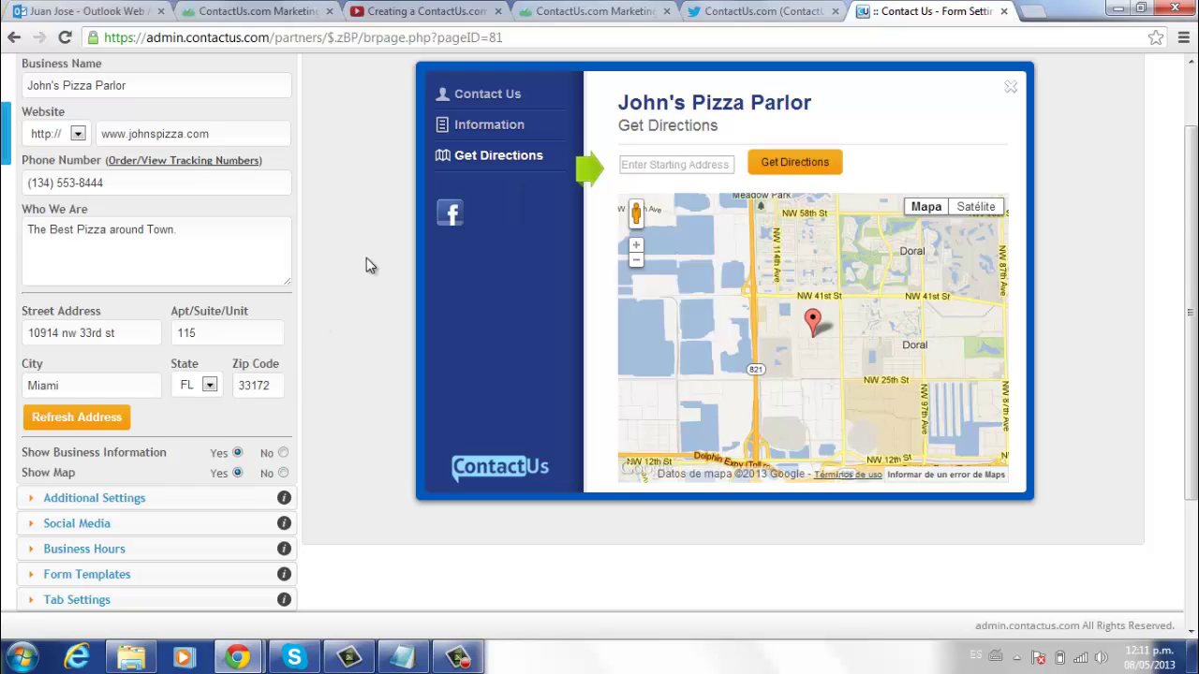
scroll(366, 258, "down", 2)
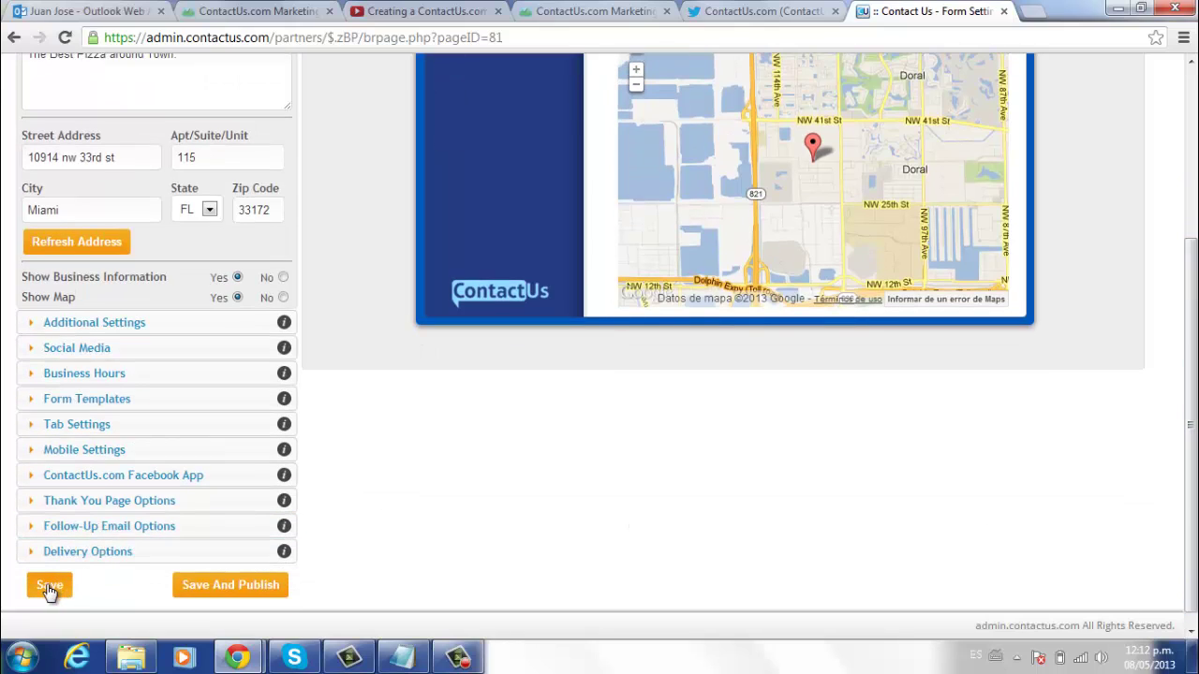
left_click(49, 587)
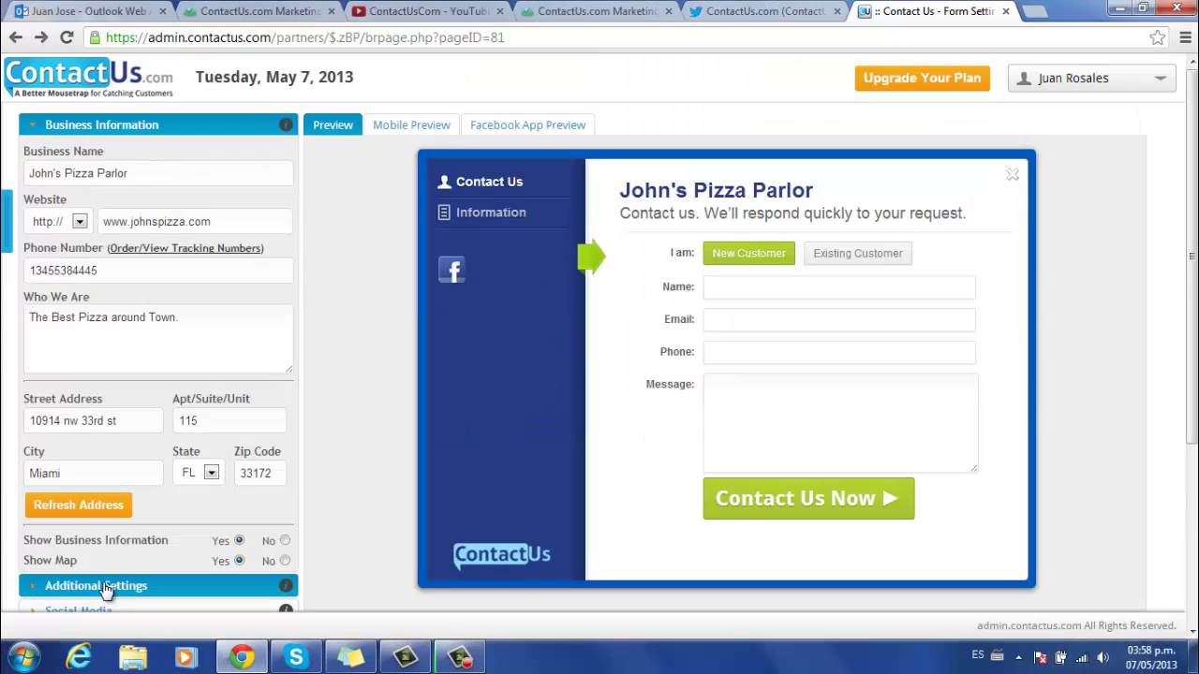
- Write a pizza call-to-action line and make the Message field optional
left_click(106, 583)
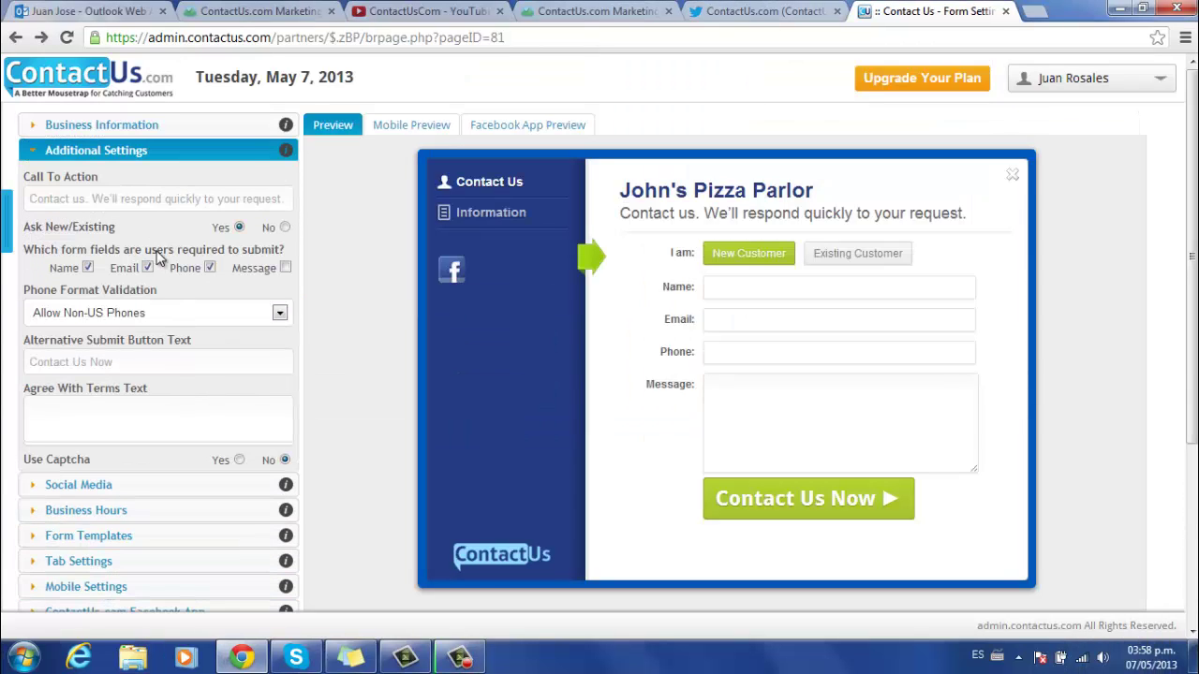
left_click(108, 200)
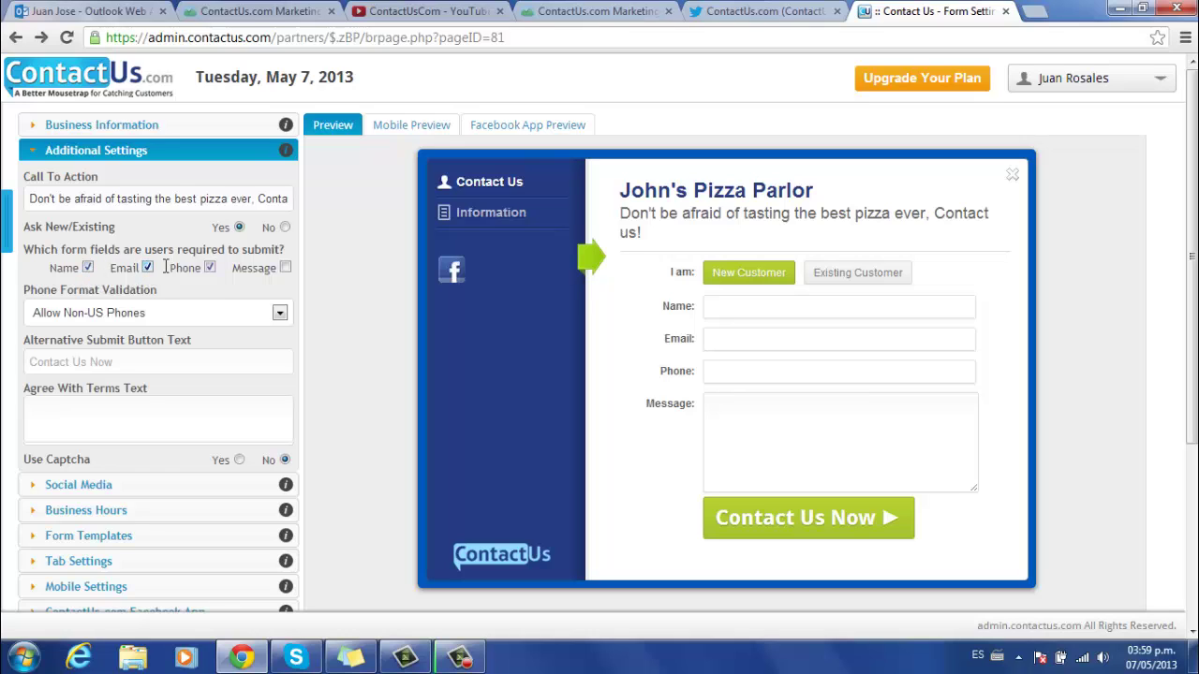
left_click(285, 269)
- Restrict phone validation to US Only and set the submit button text to 'Call Now'
left_click(279, 313)
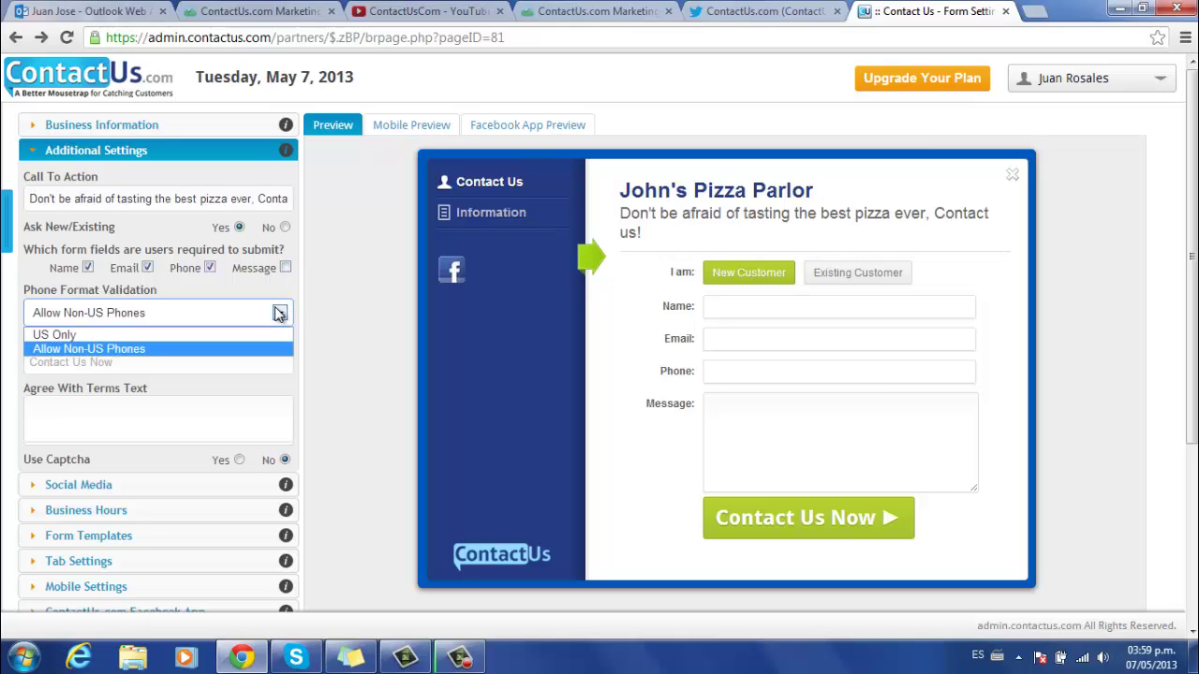
left_click(66, 337)
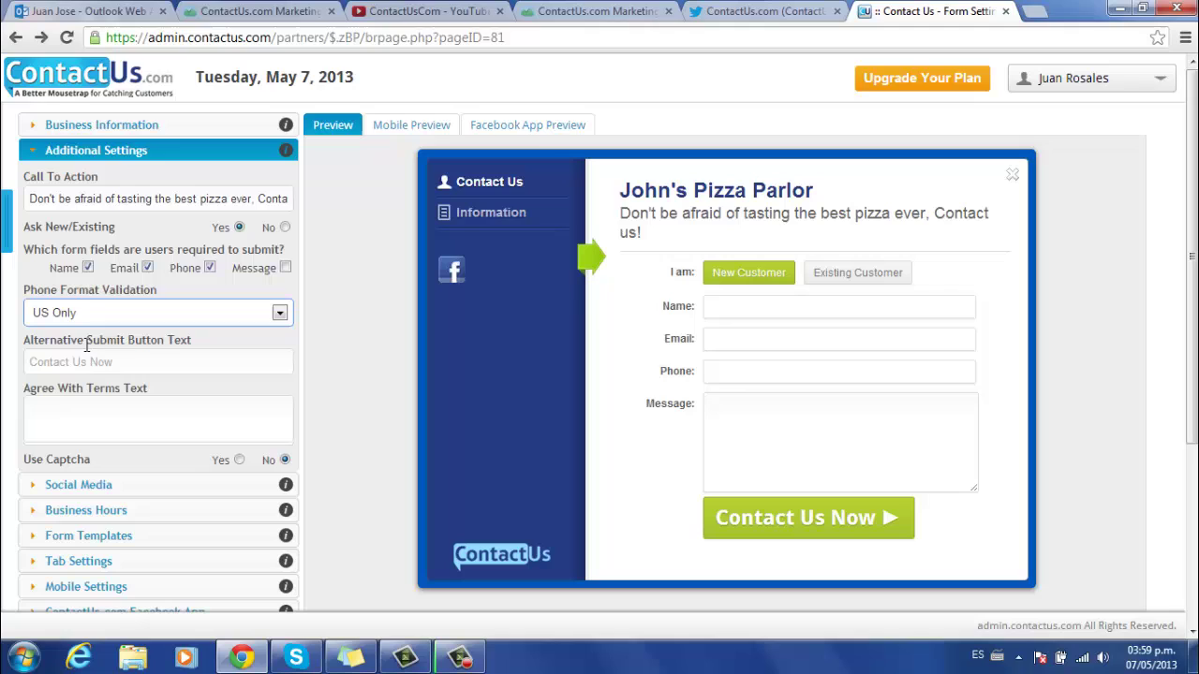
left_click(139, 362)
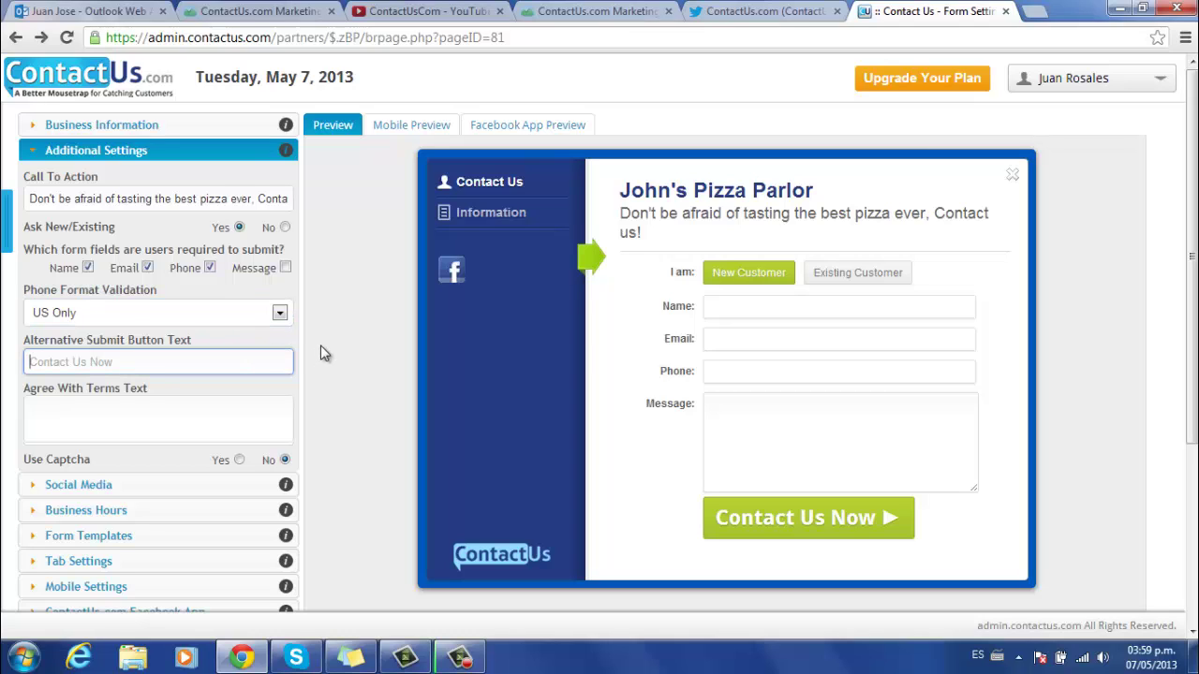
type("Call ")
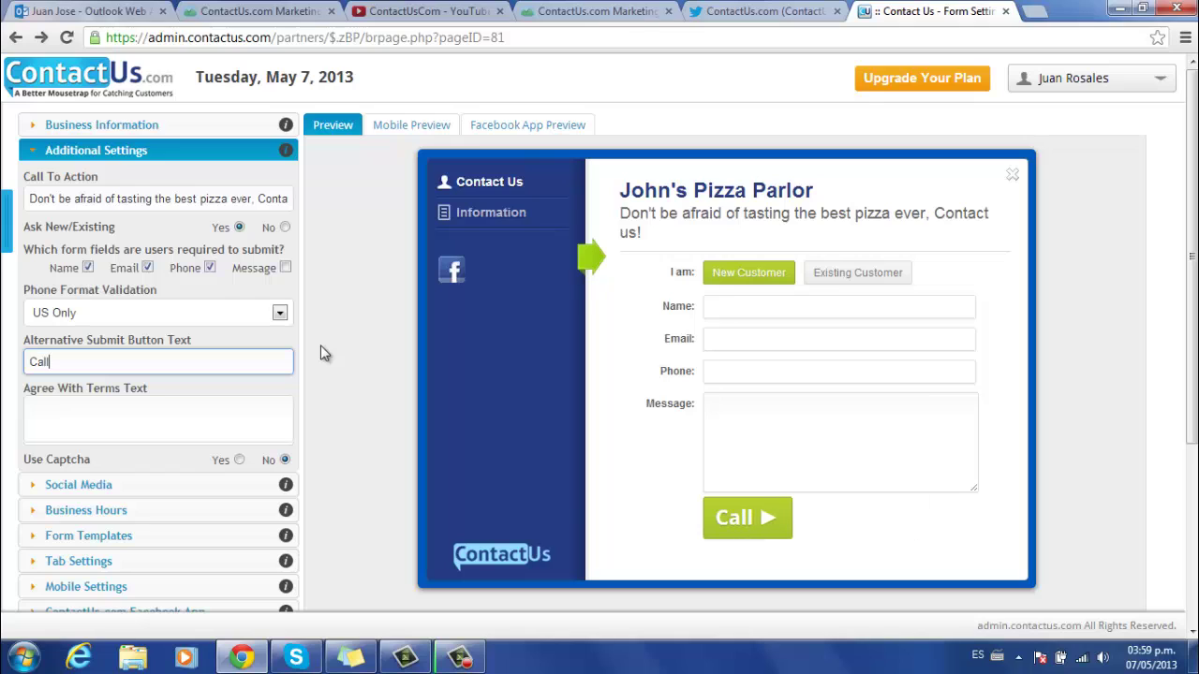
type("Now")
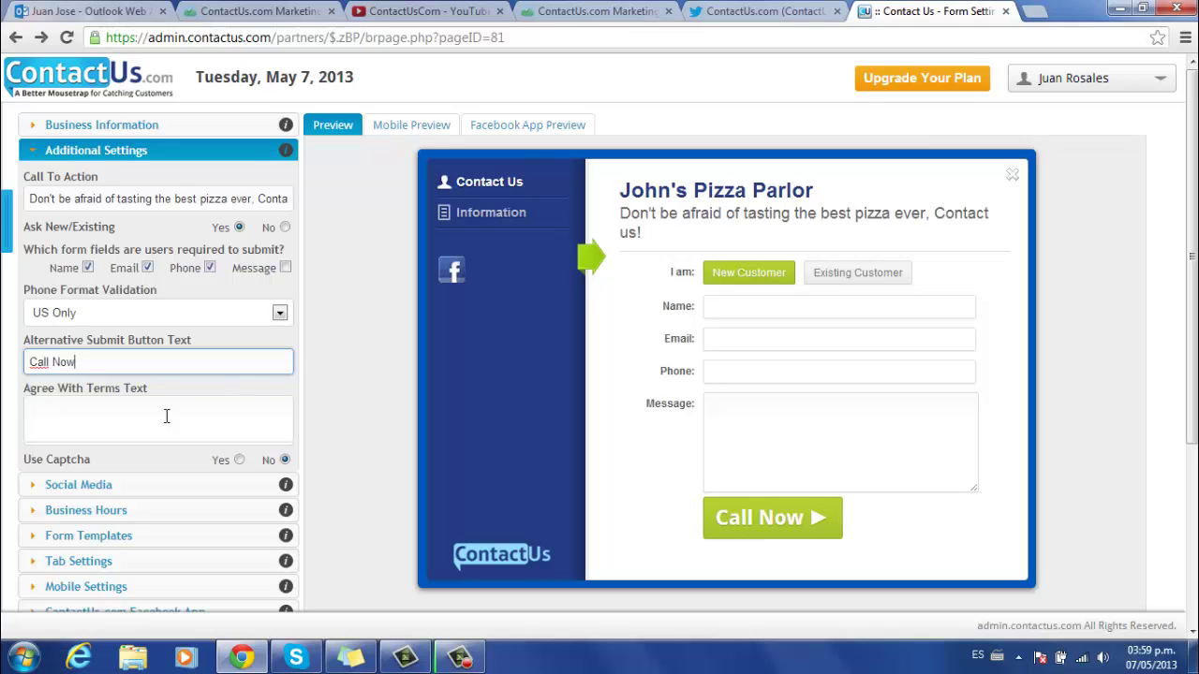
- Edit the terms agreement text, show the terms checkbox, enable Captcha, and save
left_click(156, 417)
scroll(351, 362, "down", 1)
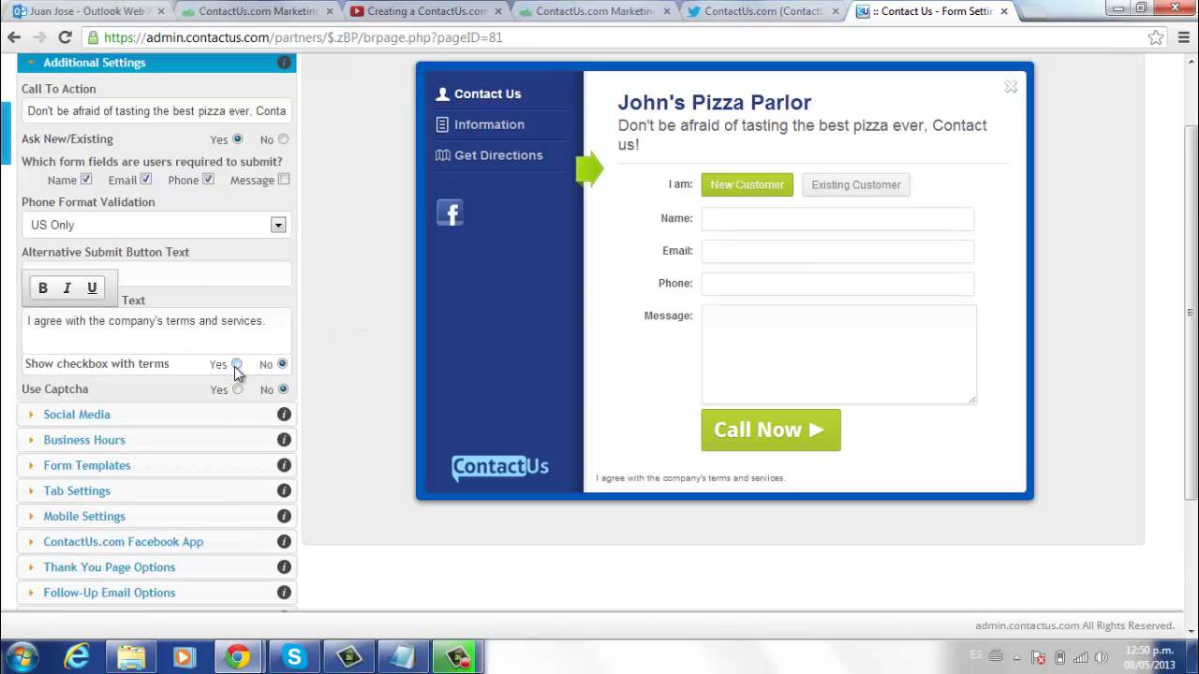
left_click(236, 364)
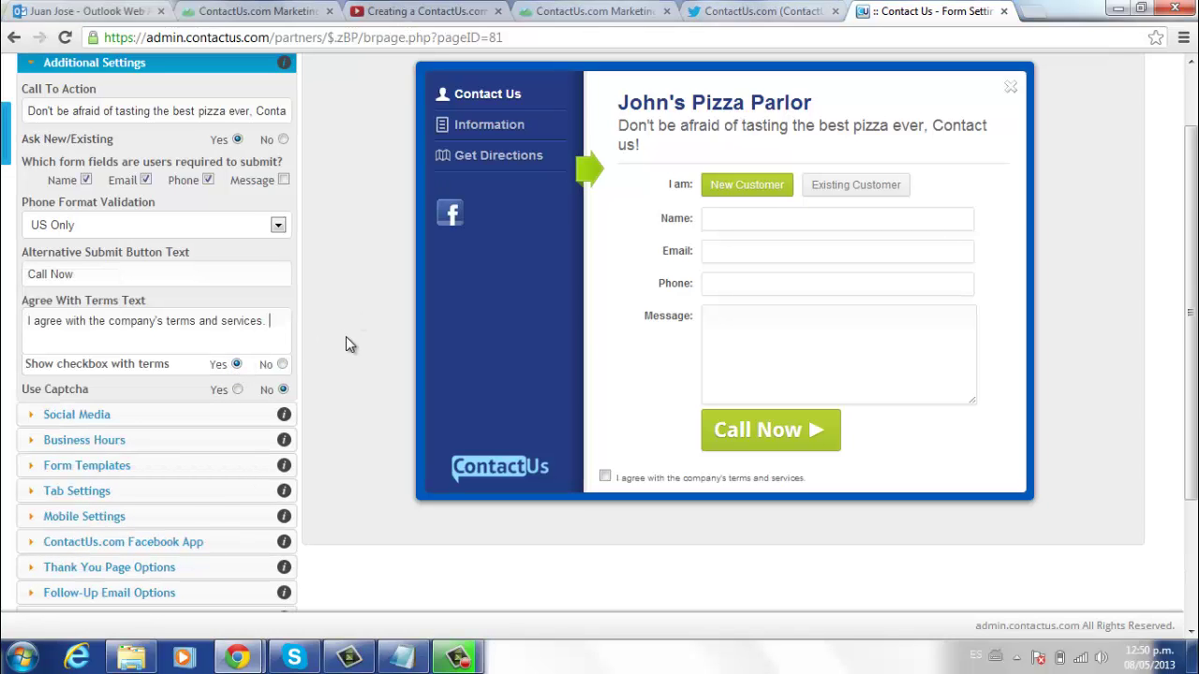
left_click(238, 390)
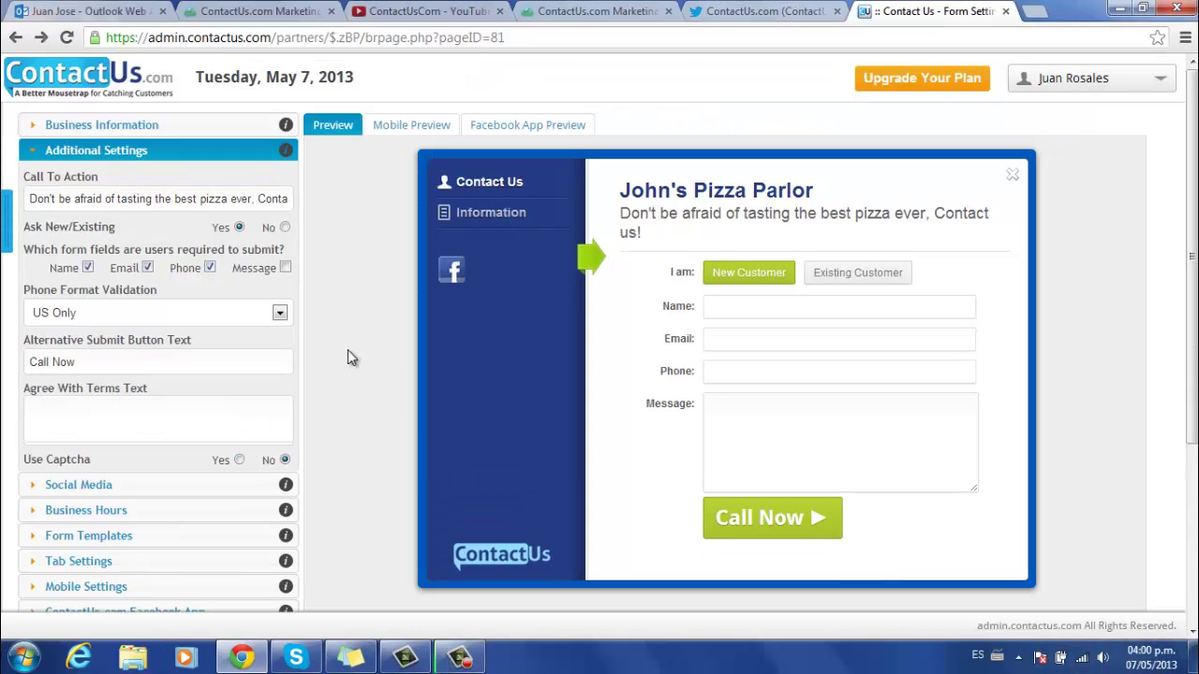
scroll(347, 349, "down", 3)
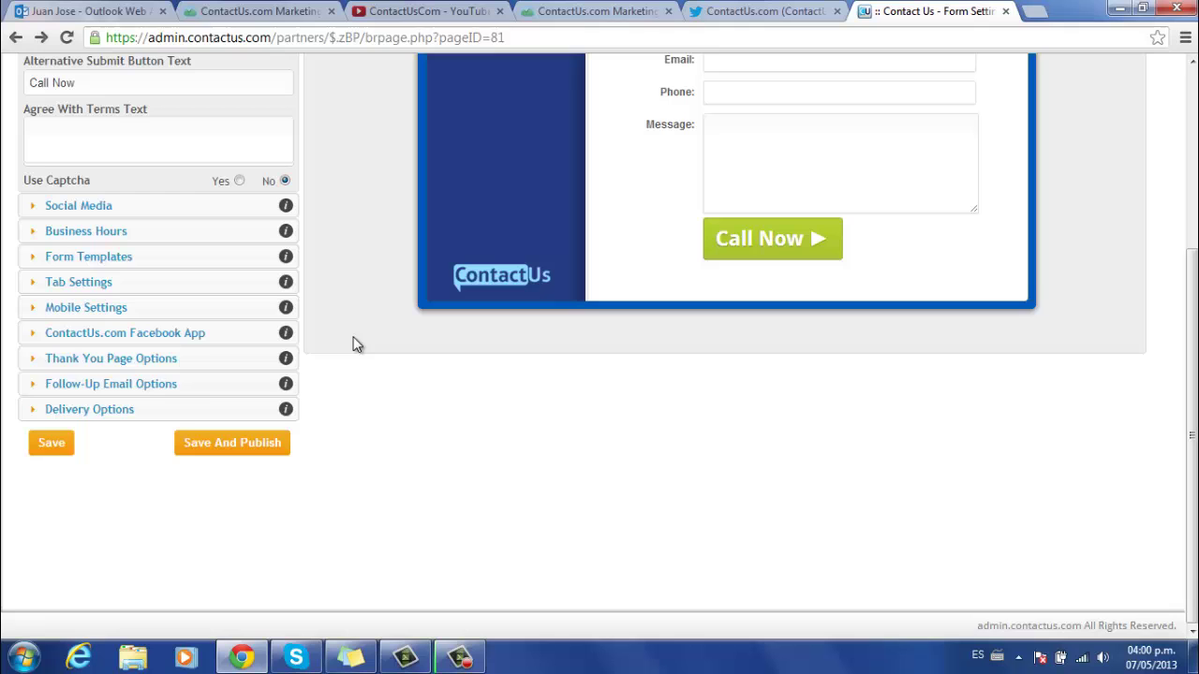
left_click(51, 443)
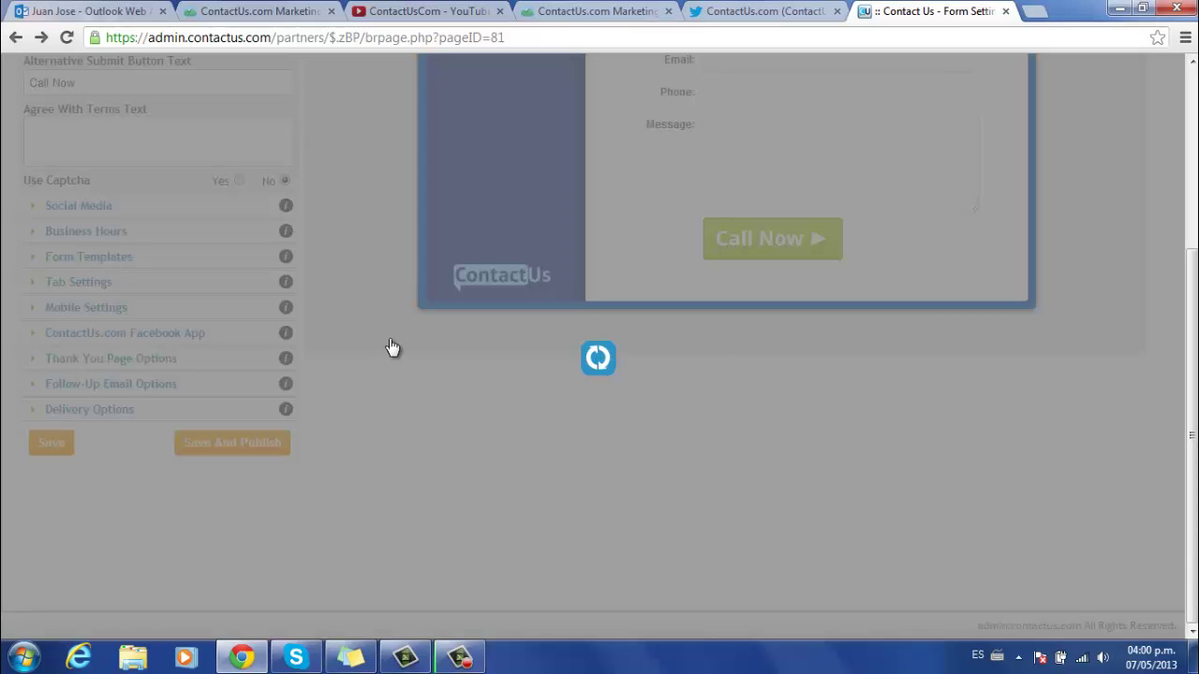
scroll(379, 347, "up", 3)
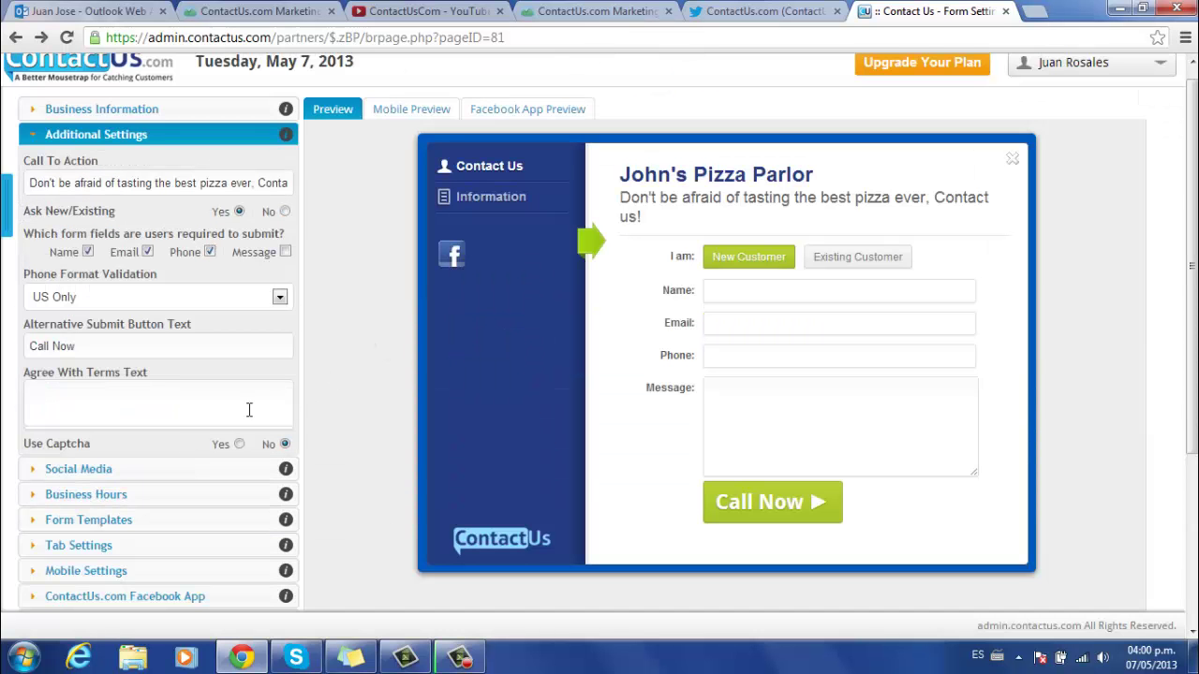
left_click(86, 469)
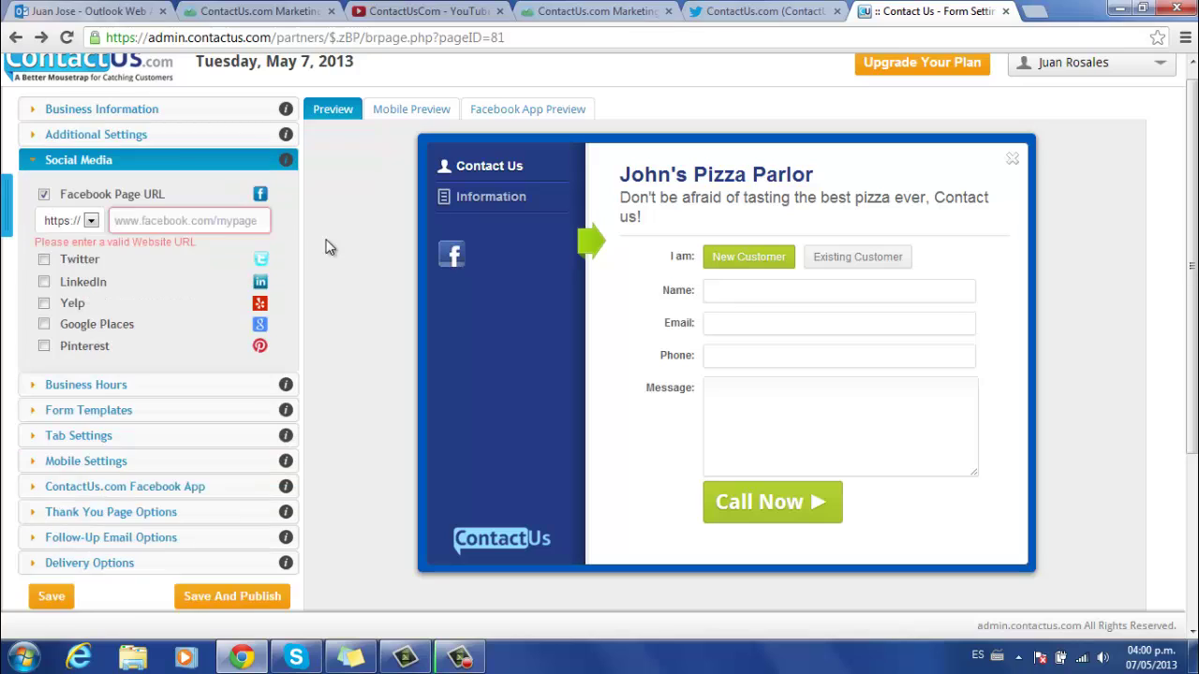
type("www.faceboo")
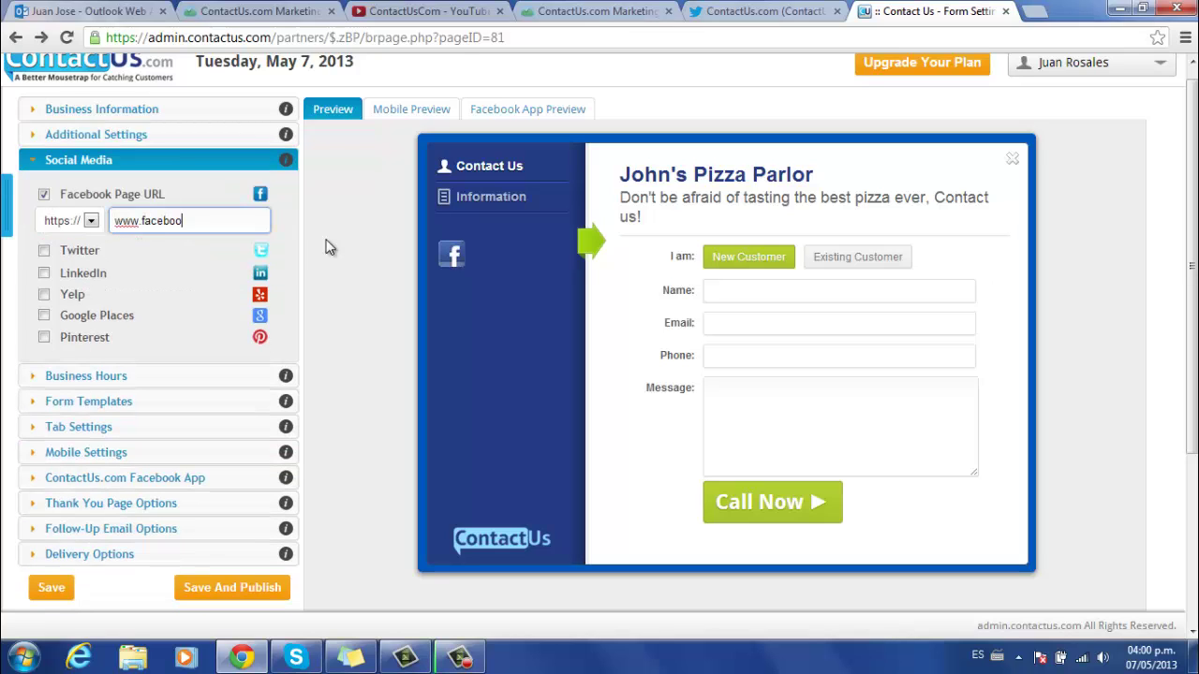
type("k.com/johnspizza")
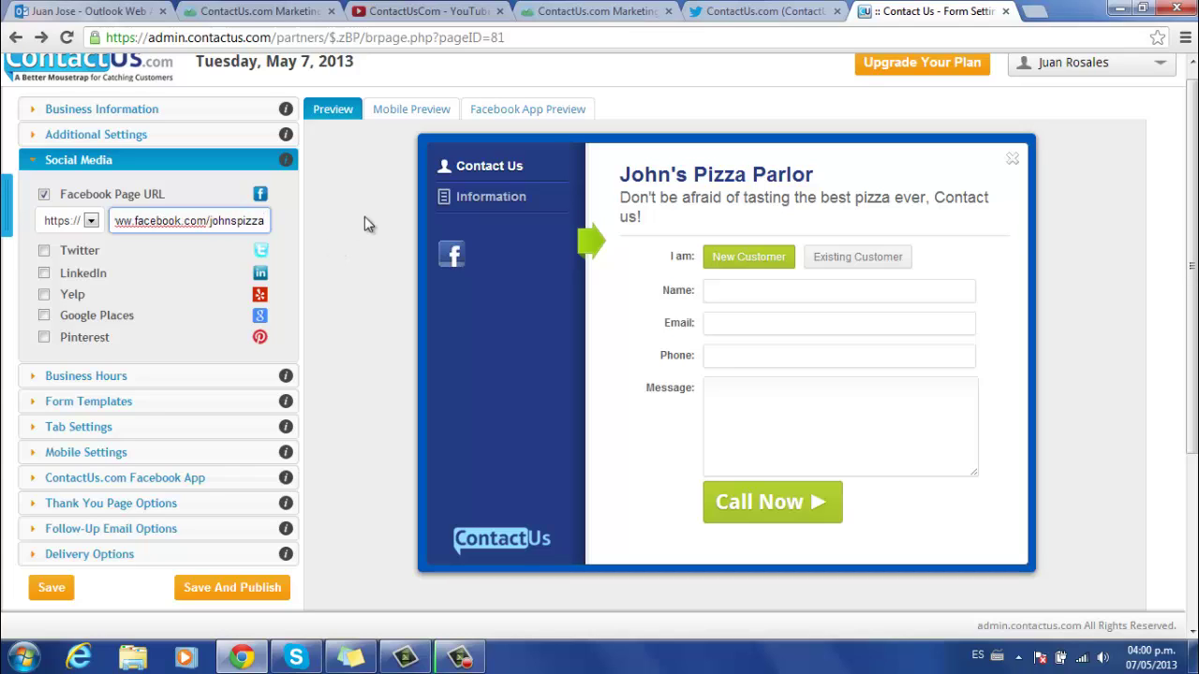
left_click(44, 250)
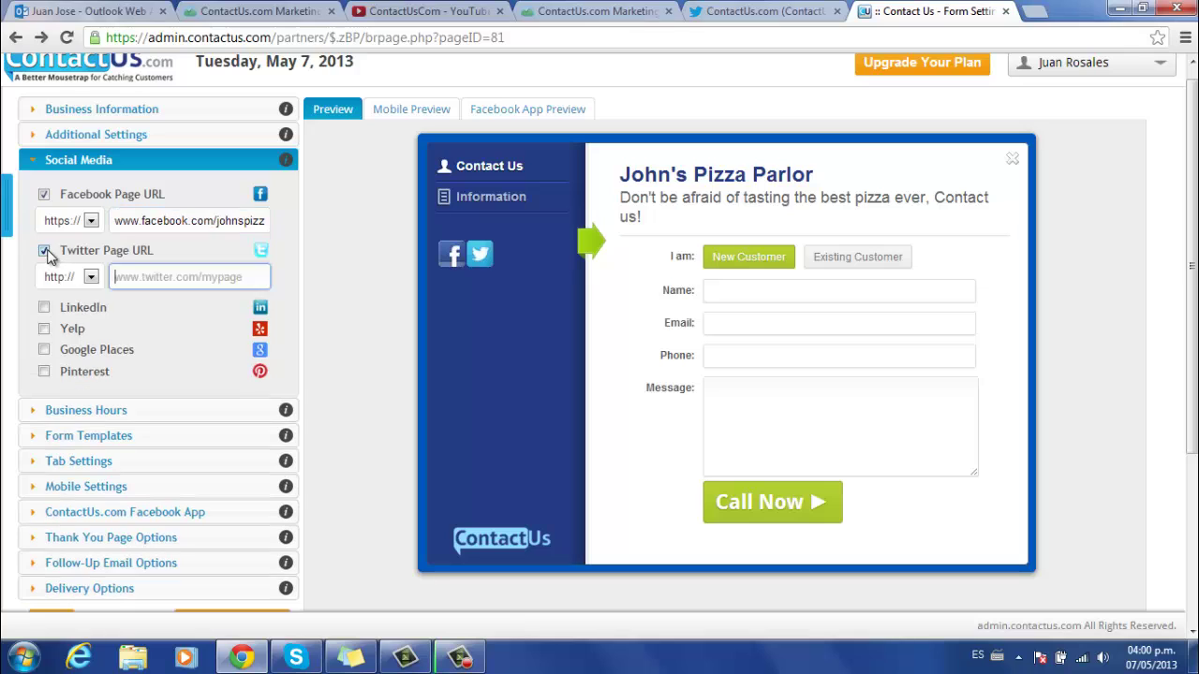
left_click(44, 251)
left_click(44, 274)
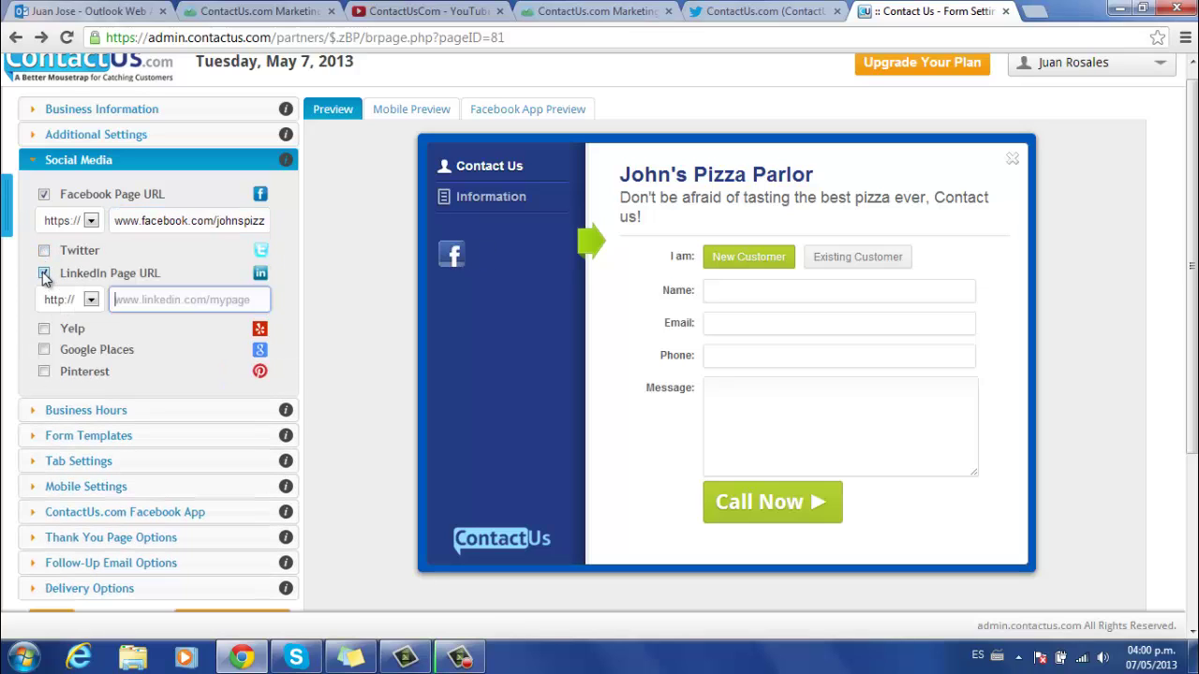
left_click(44, 274)
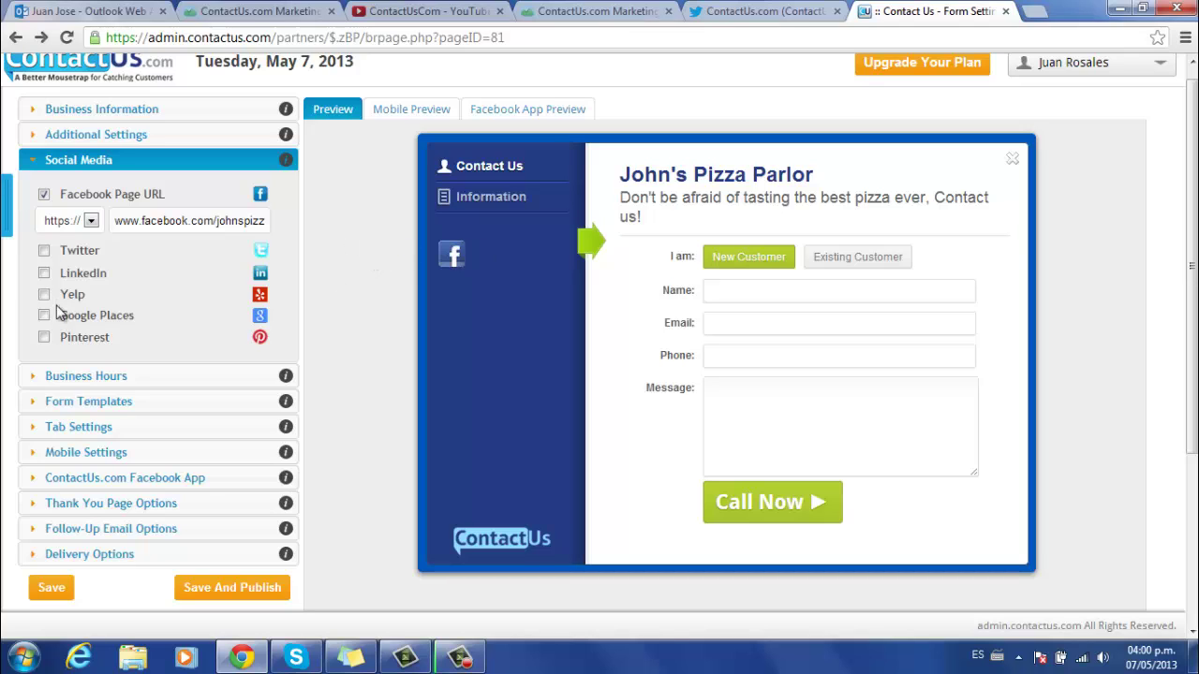
left_click(67, 376)
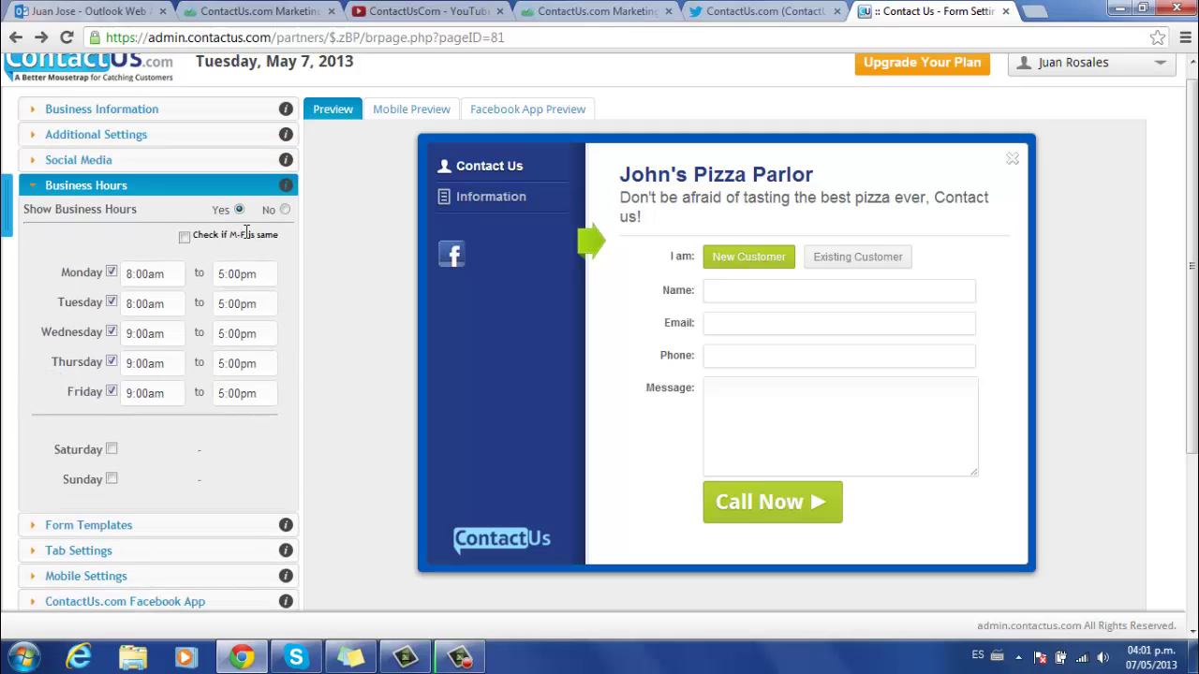
- Show business hours on the form and add Saturday and Sunday at 9:00am - 5:00pm
left_click(285, 210)
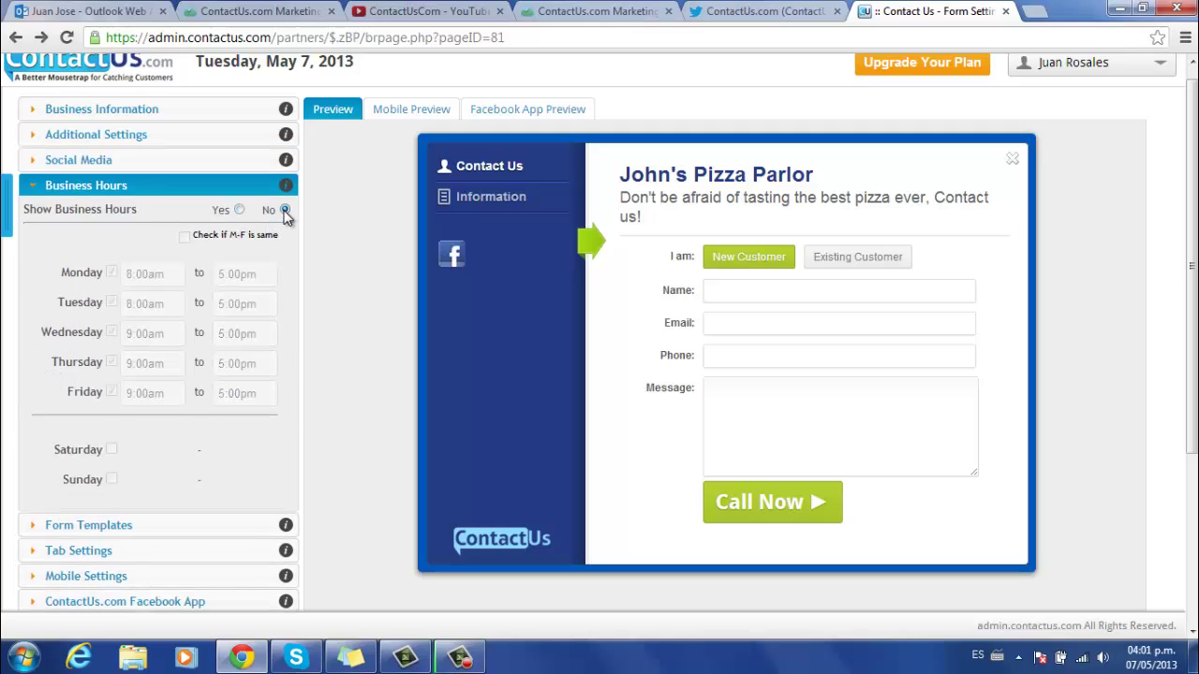
left_click(511, 202)
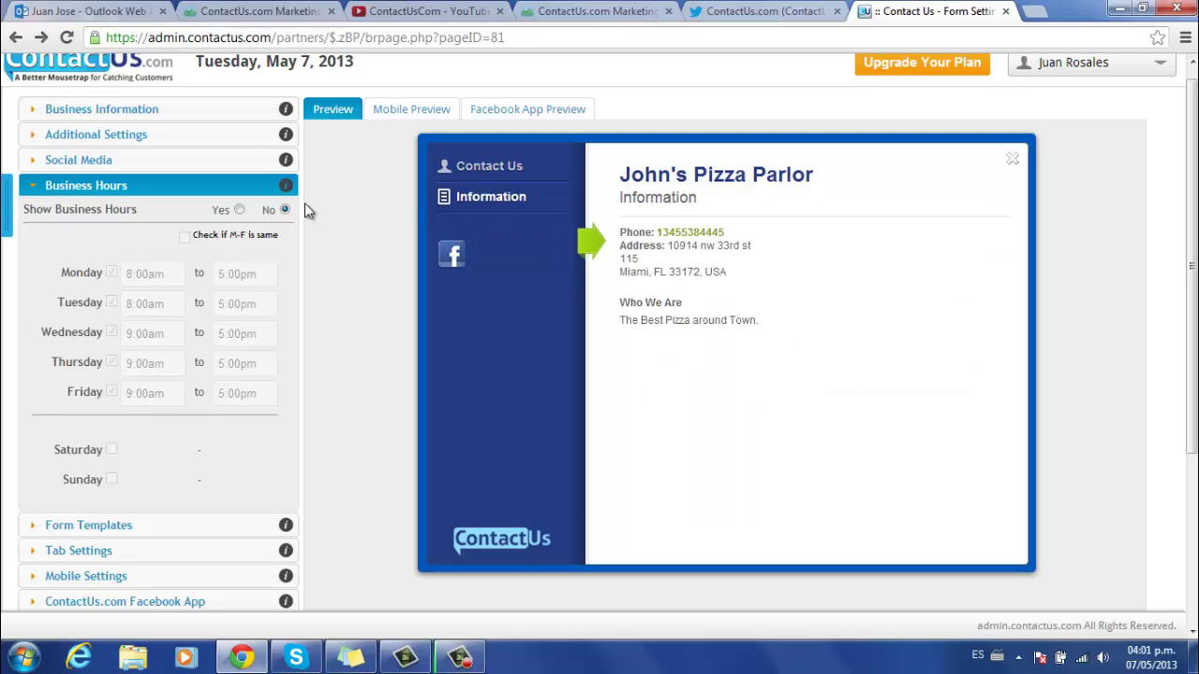
left_click(240, 211)
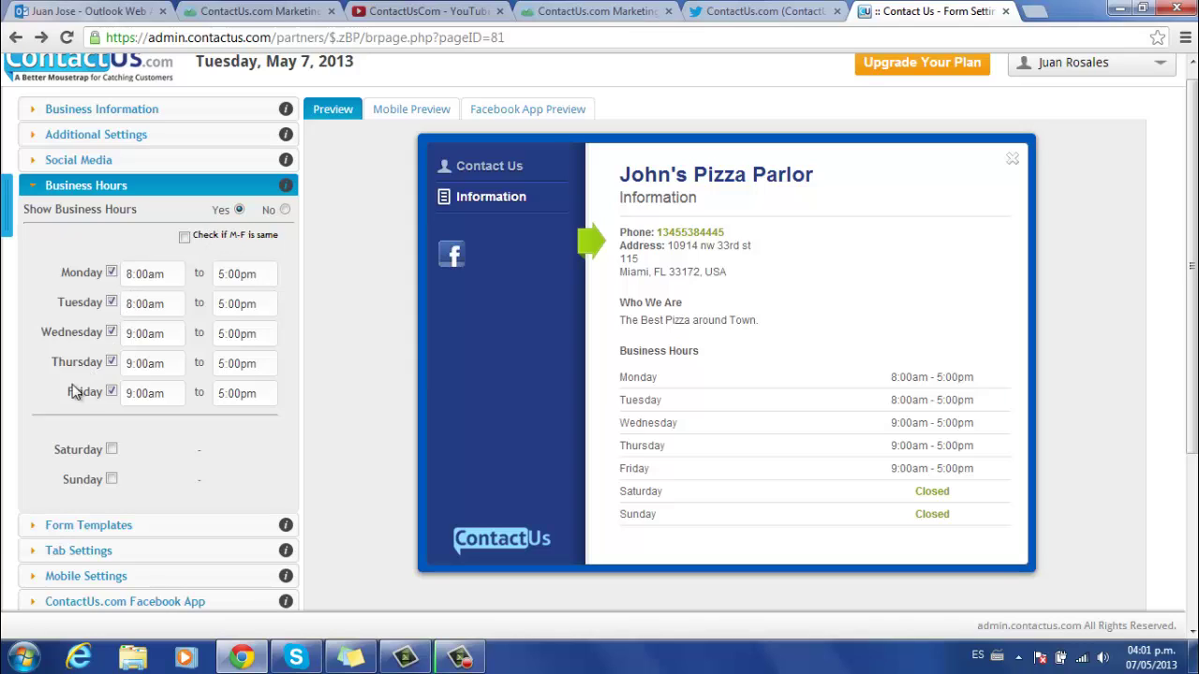
left_click(111, 451)
left_click(111, 480)
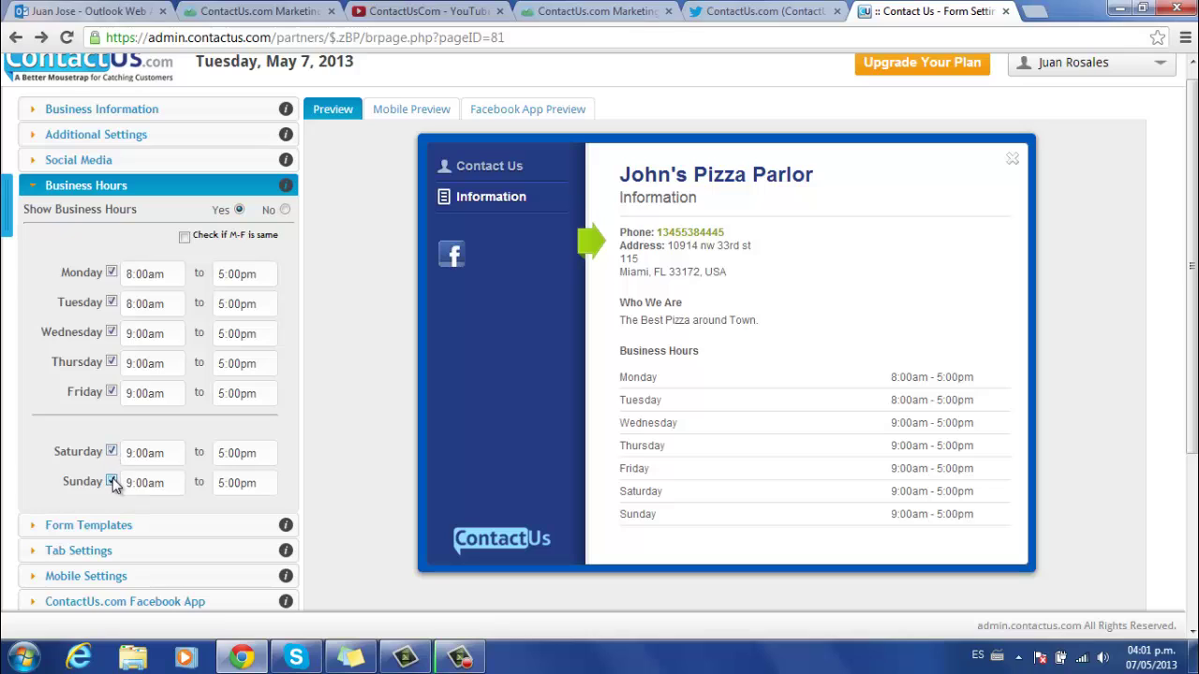
left_click(103, 189)
left_click(99, 210)
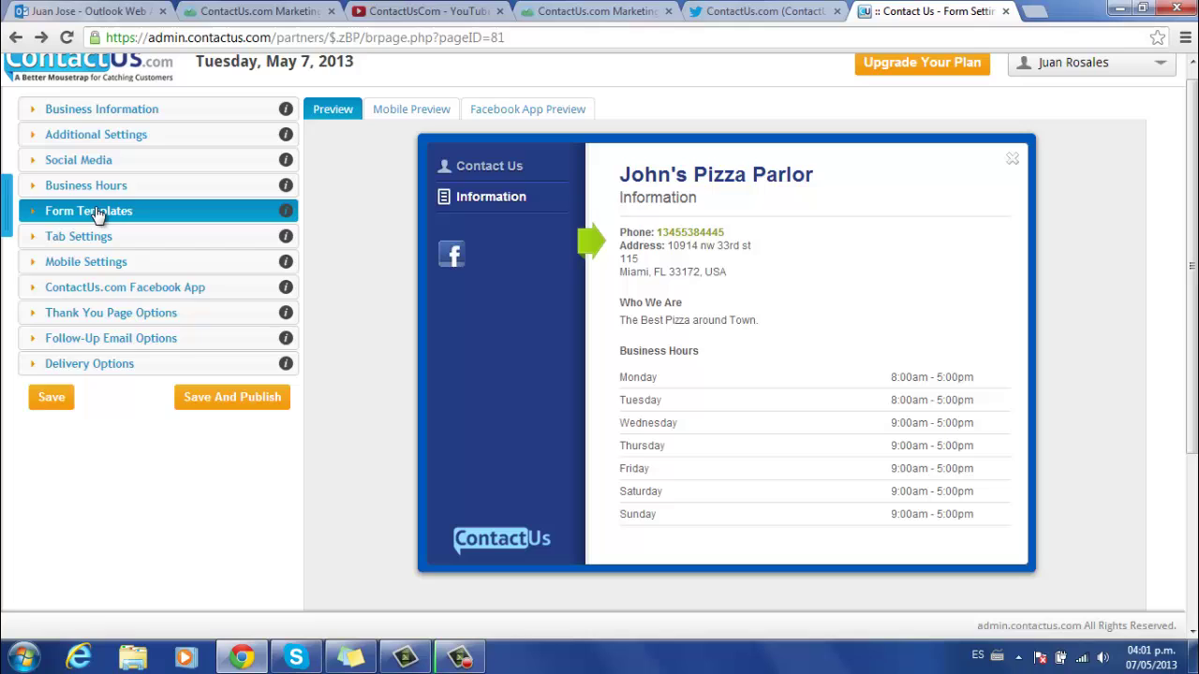
- Apply the blue Template 3 design after trying the green Template 2
left_click(250, 300)
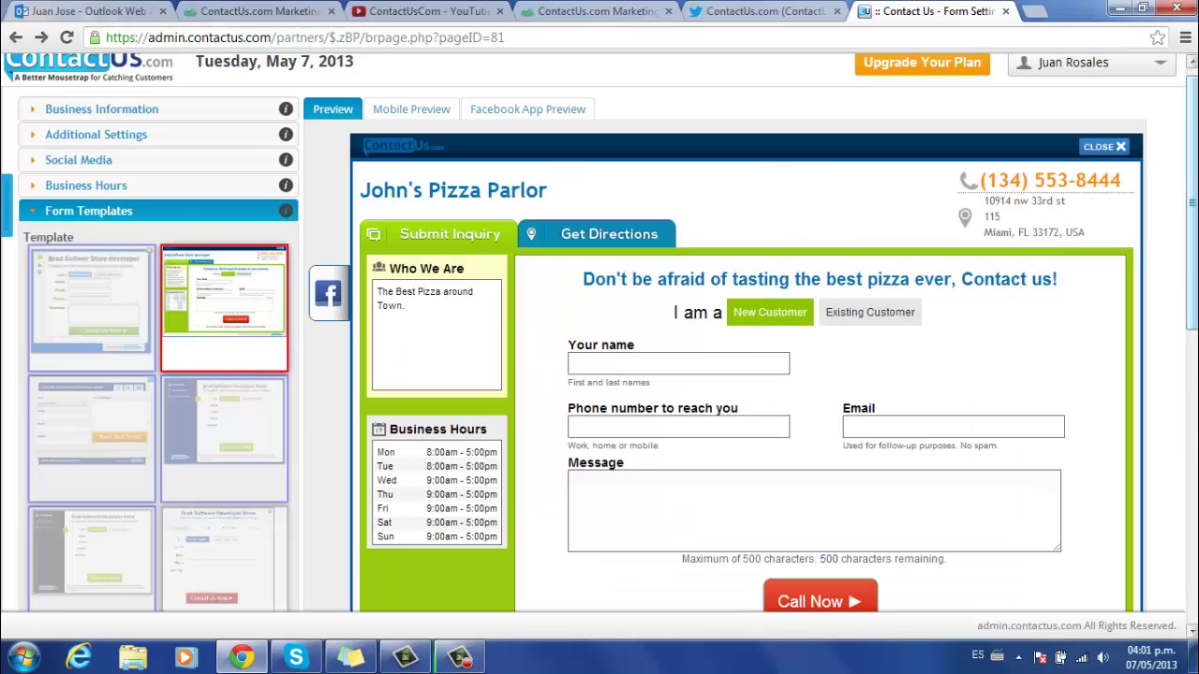
scroll(66, 374, "down", 1)
left_click(65, 374)
scroll(373, 165, "up", 1)
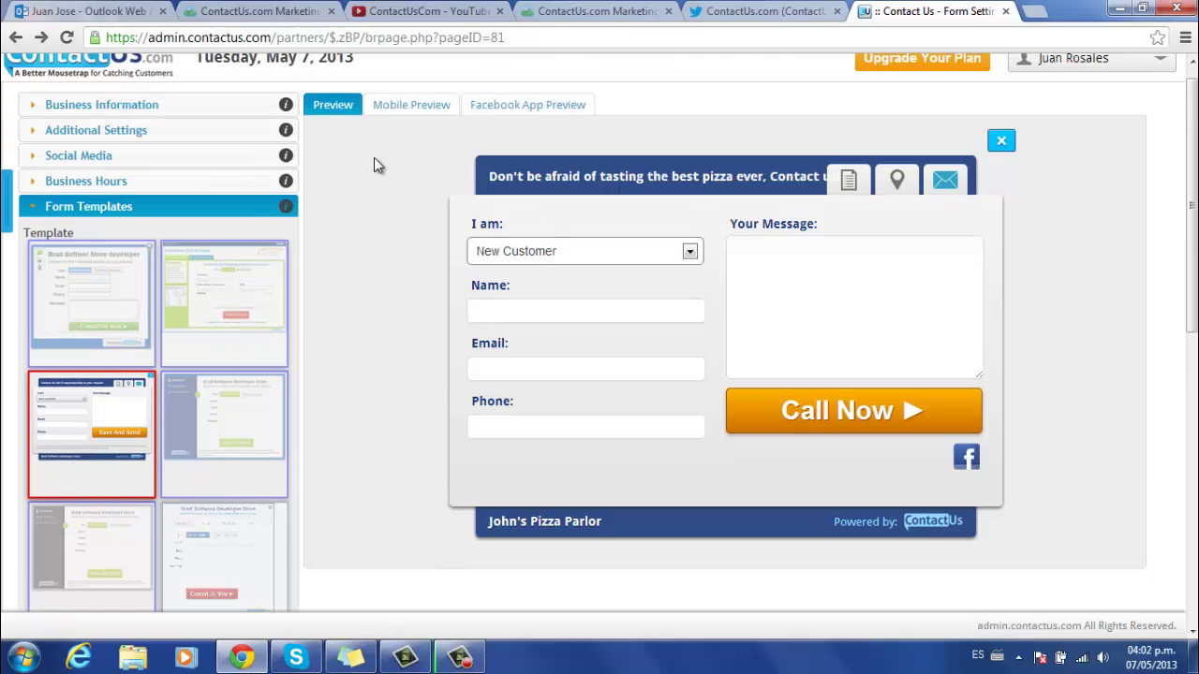
- Check the form in Mobile Preview and Facebook App Preview, then go back to standard Preview
left_click(402, 113)
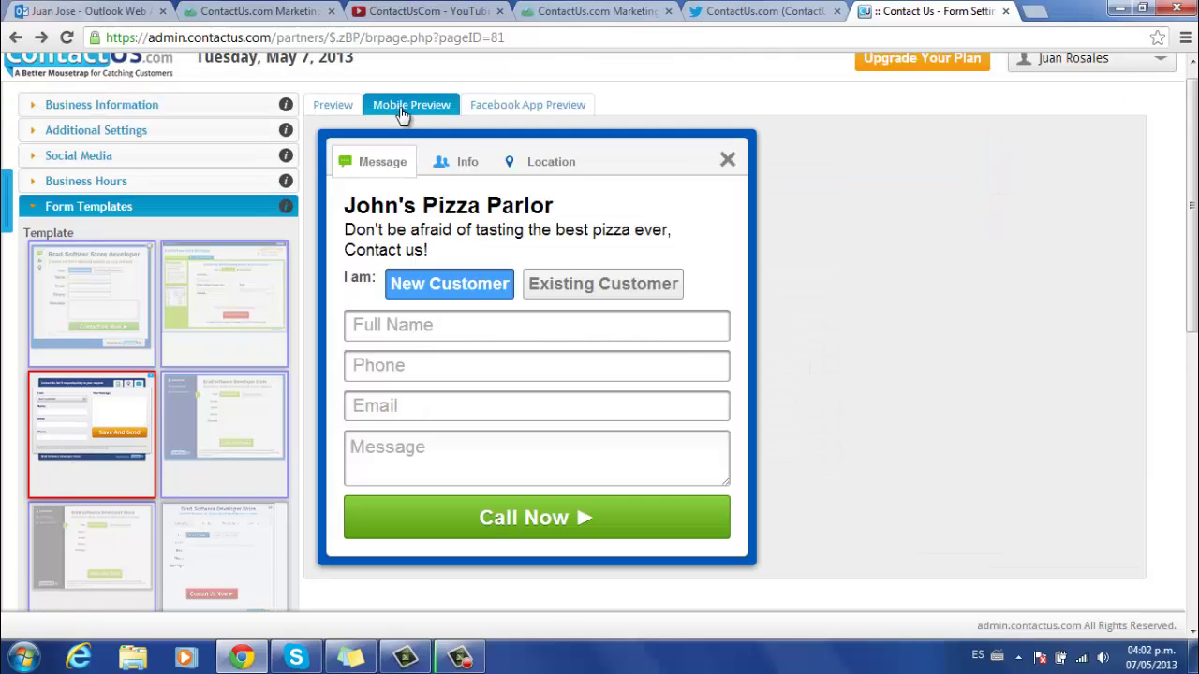
left_click(459, 167)
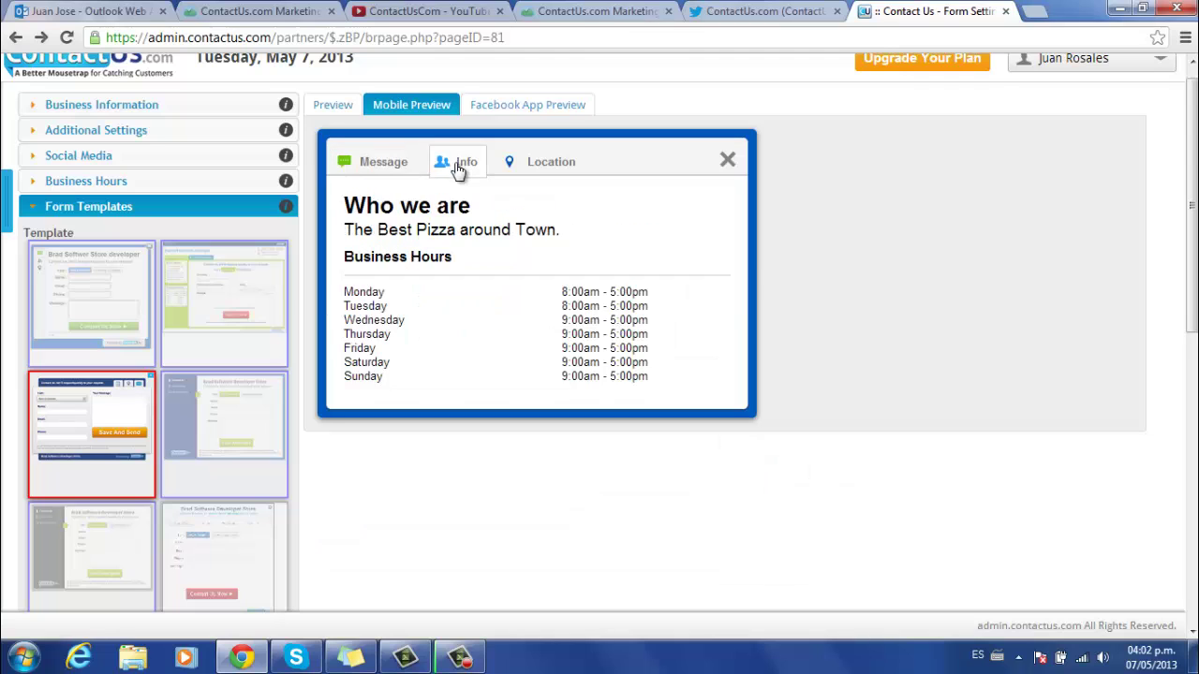
left_click(534, 164)
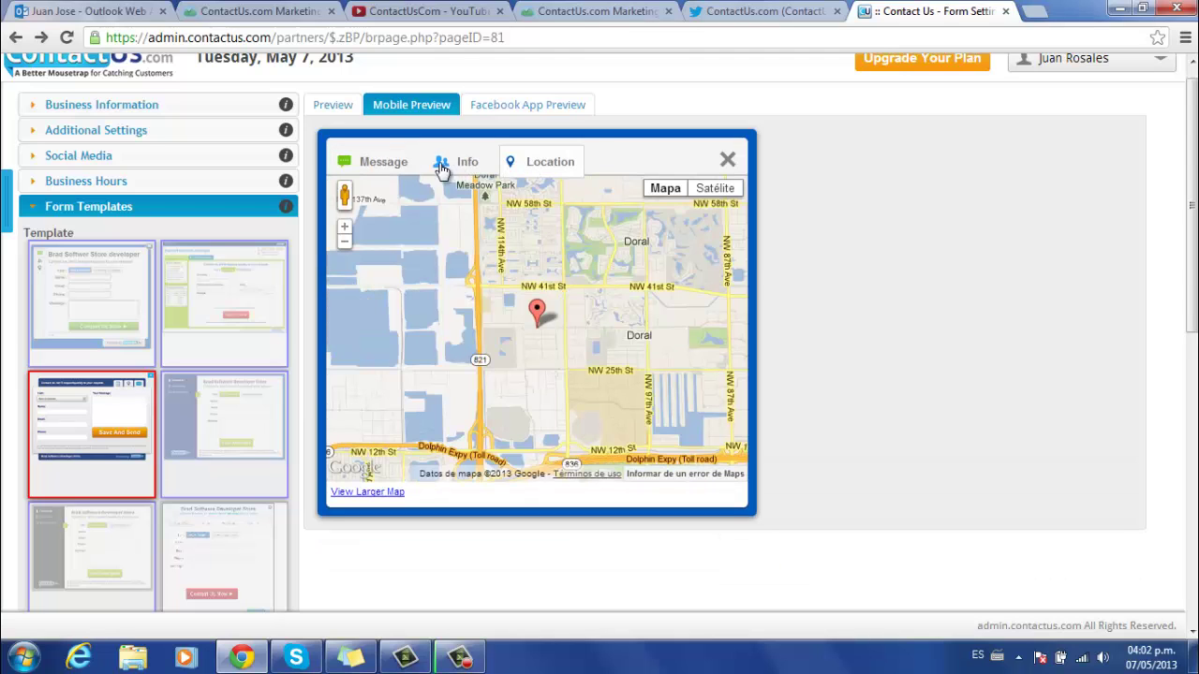
left_click(386, 165)
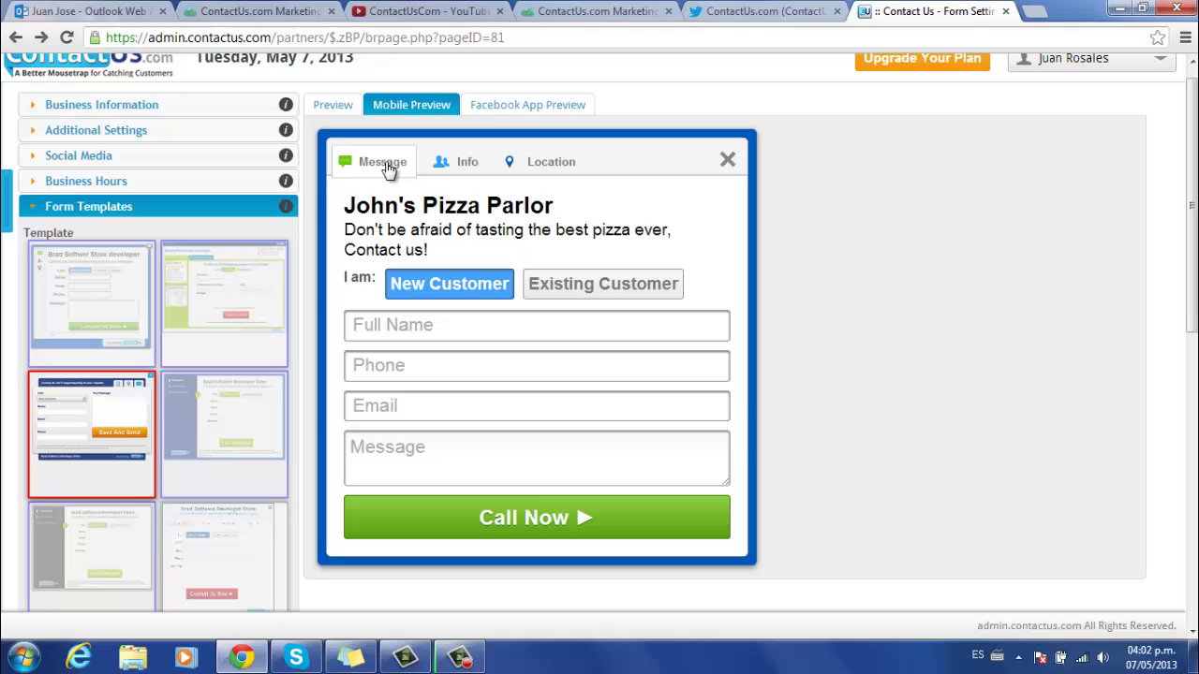
left_click(529, 108)
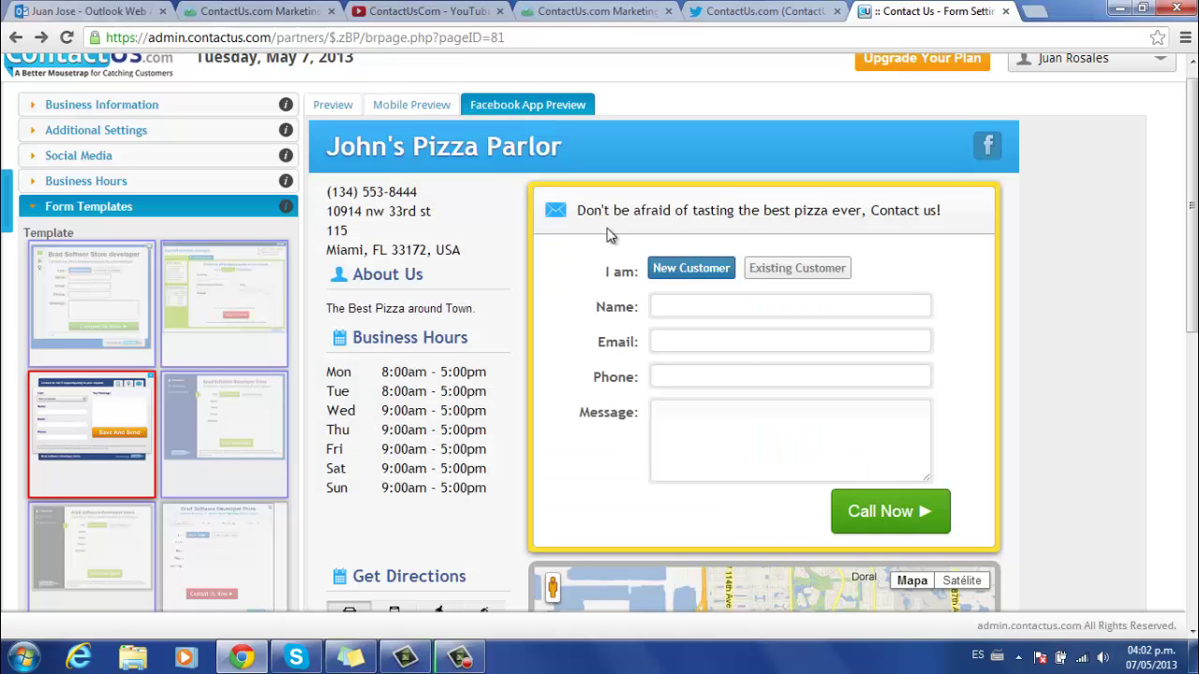
scroll(1194, 277, "down", 3)
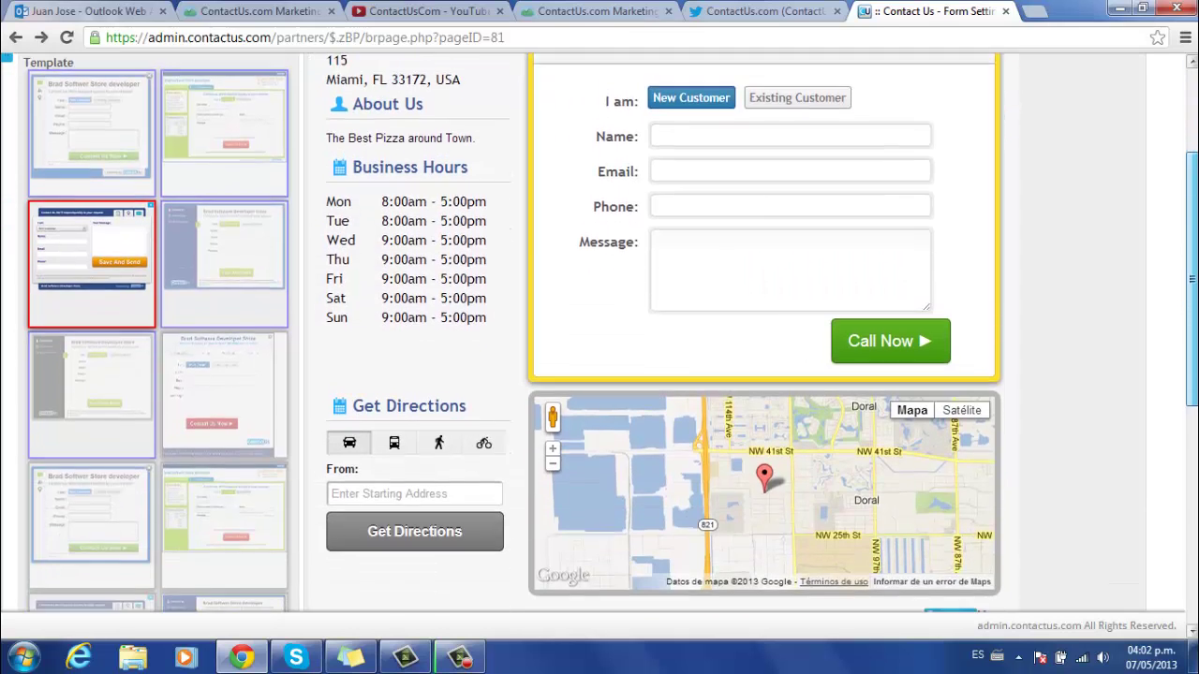
scroll(1193, 278, "up", 3)
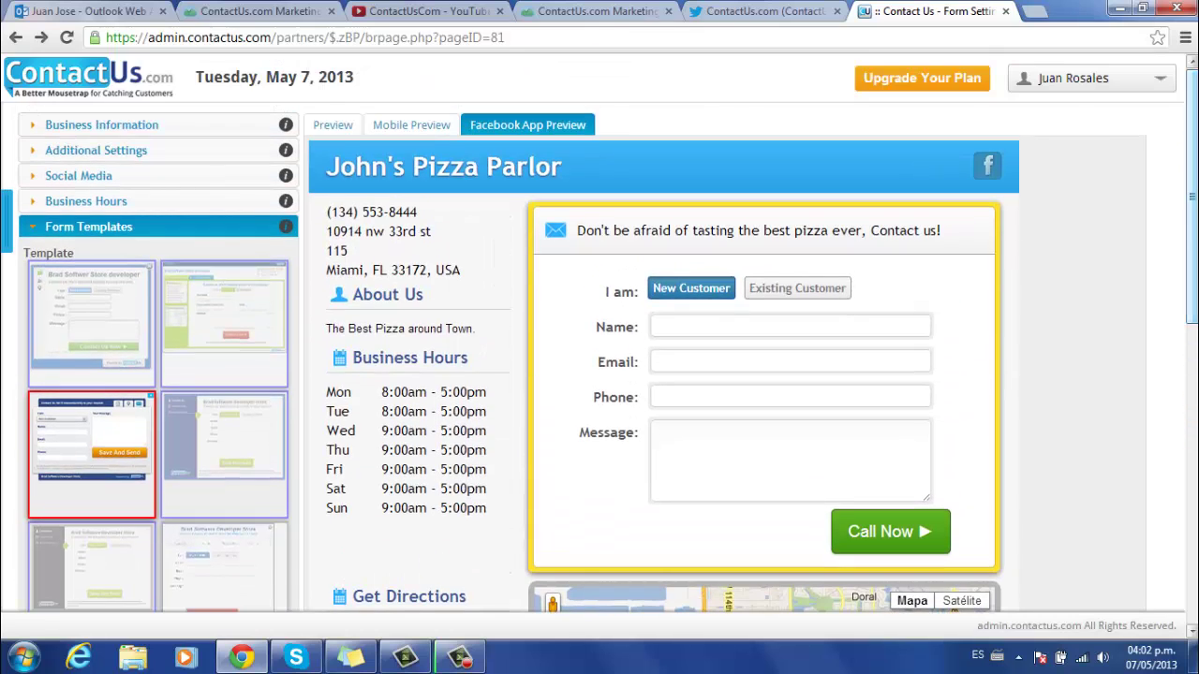
left_click(334, 126)
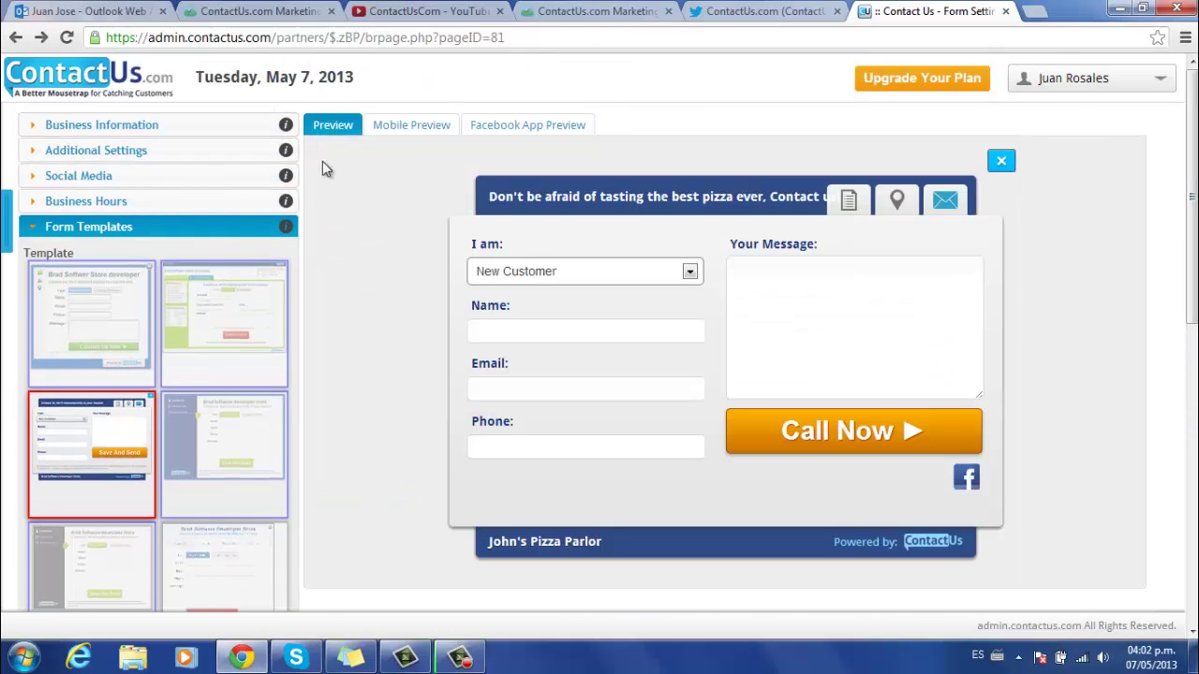
- Choose the red Contact Us tab design in Tab Settings
left_click(86, 230)
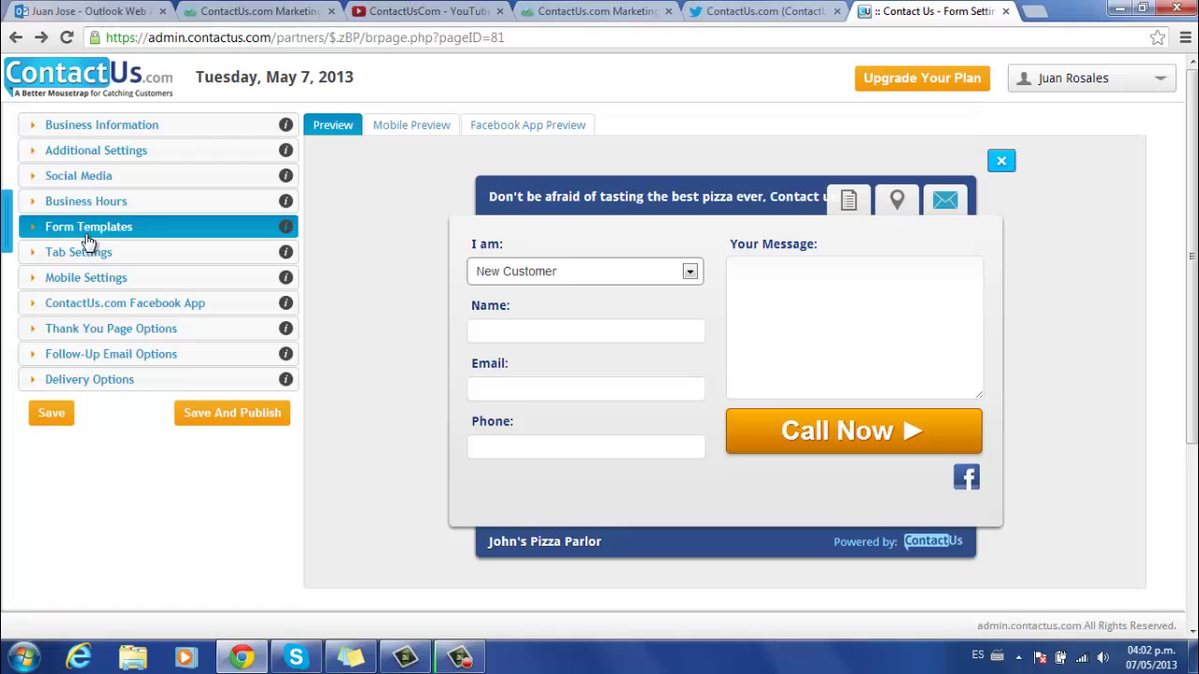
left_click(84, 251)
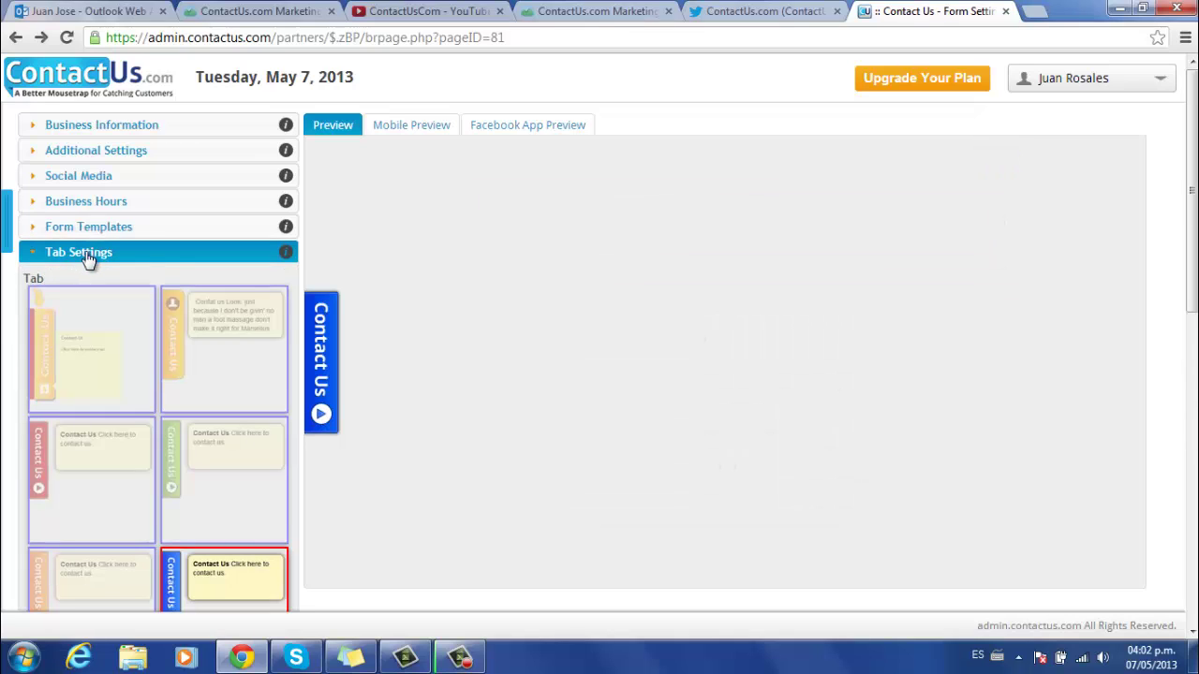
mouse_move(328, 314)
left_click(110, 464)
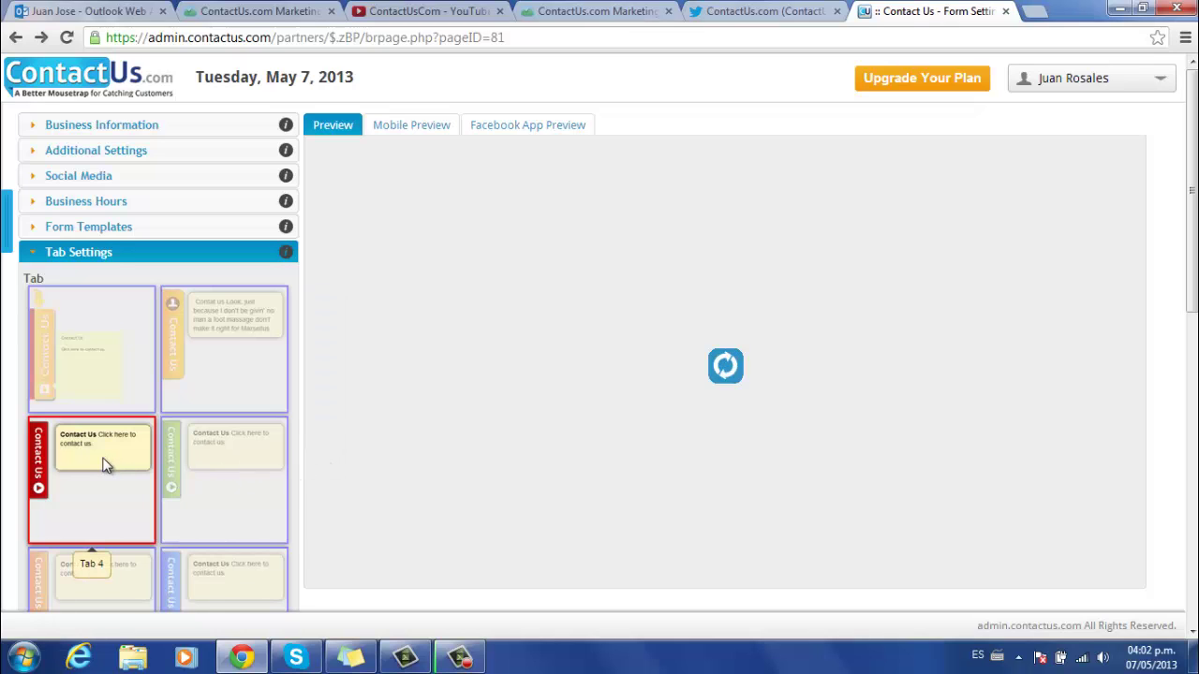
- Set the tooltip title to 'Call Now' and its text to 'Click here to taste the best pizza'
scroll(515, 261, "down", 1)
scroll(515, 268, "down", 4)
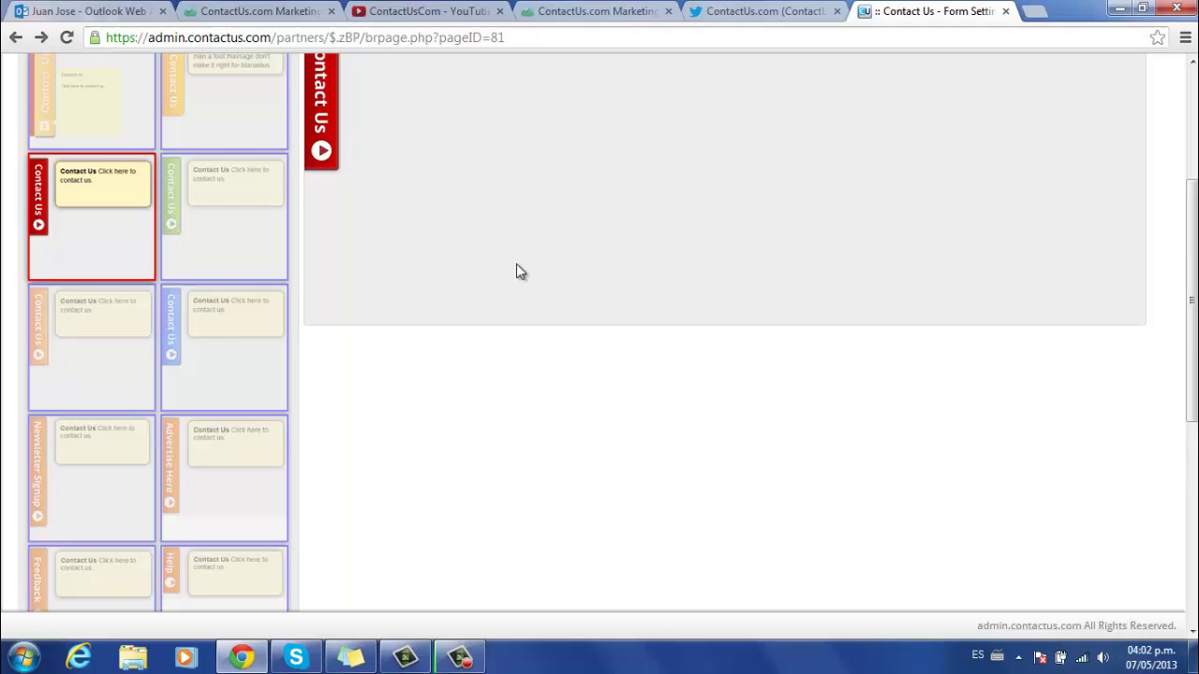
scroll(412, 311, "down", 1)
scroll(407, 317, "down", 1)
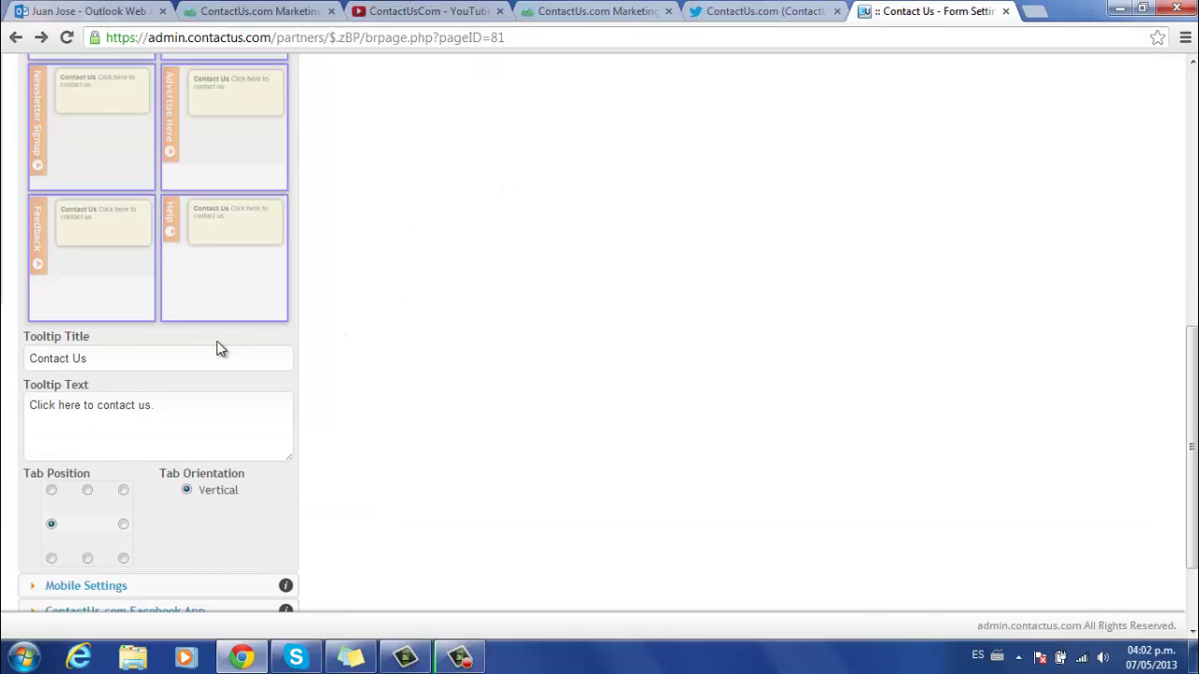
triple_click(43, 359)
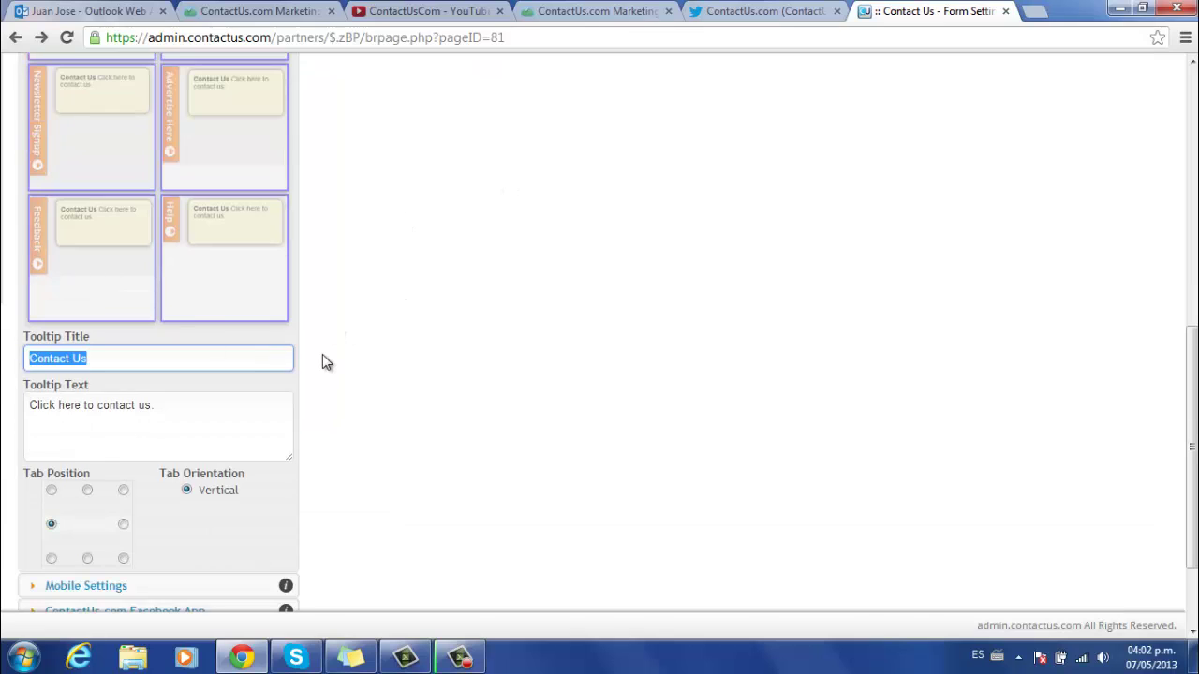
type("Call")
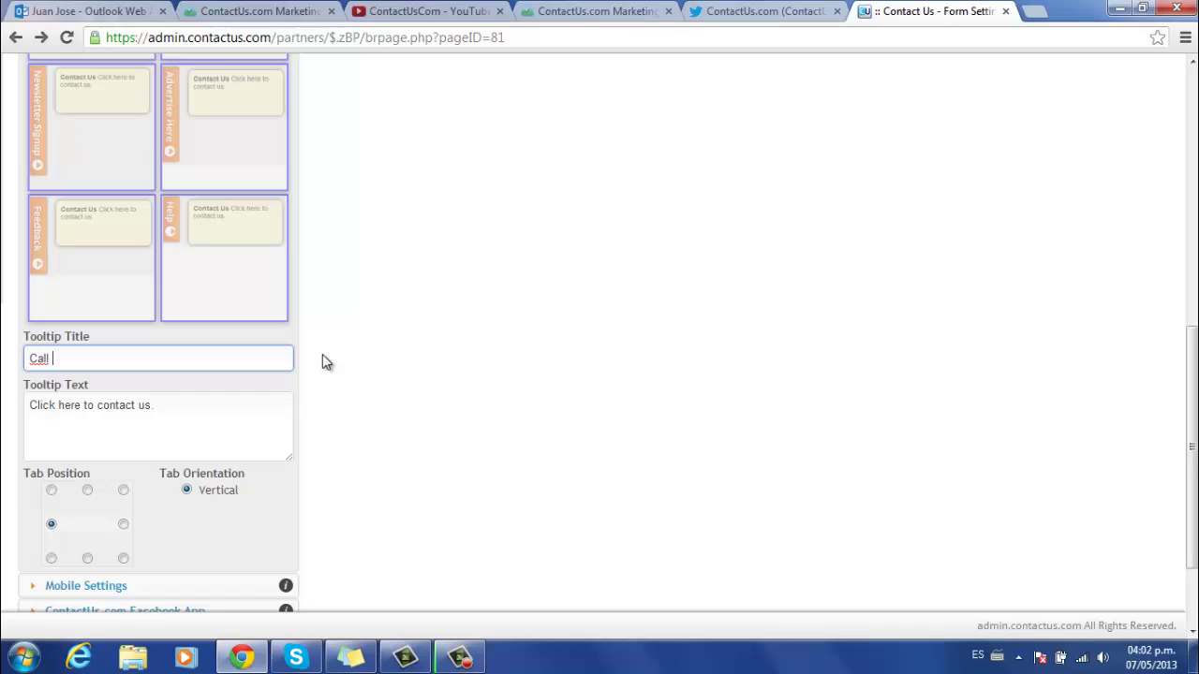
type(" Now")
left_click(186, 409)
left_click_drag(110, 404, 219, 409)
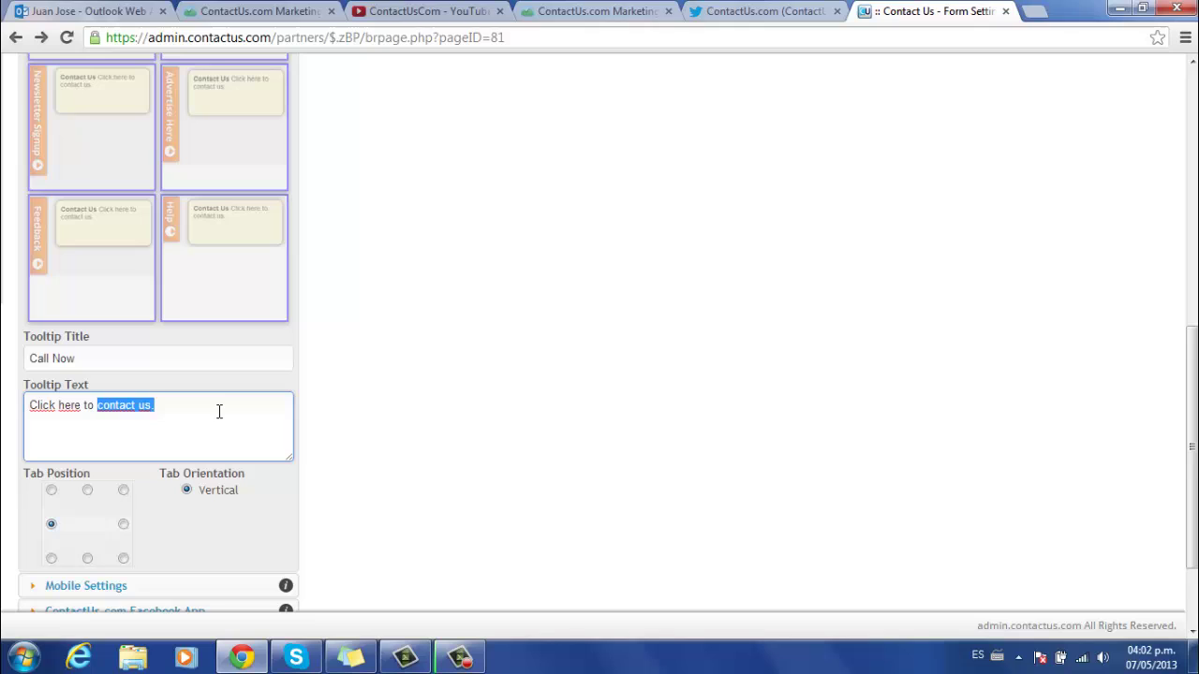
type("taste the best")
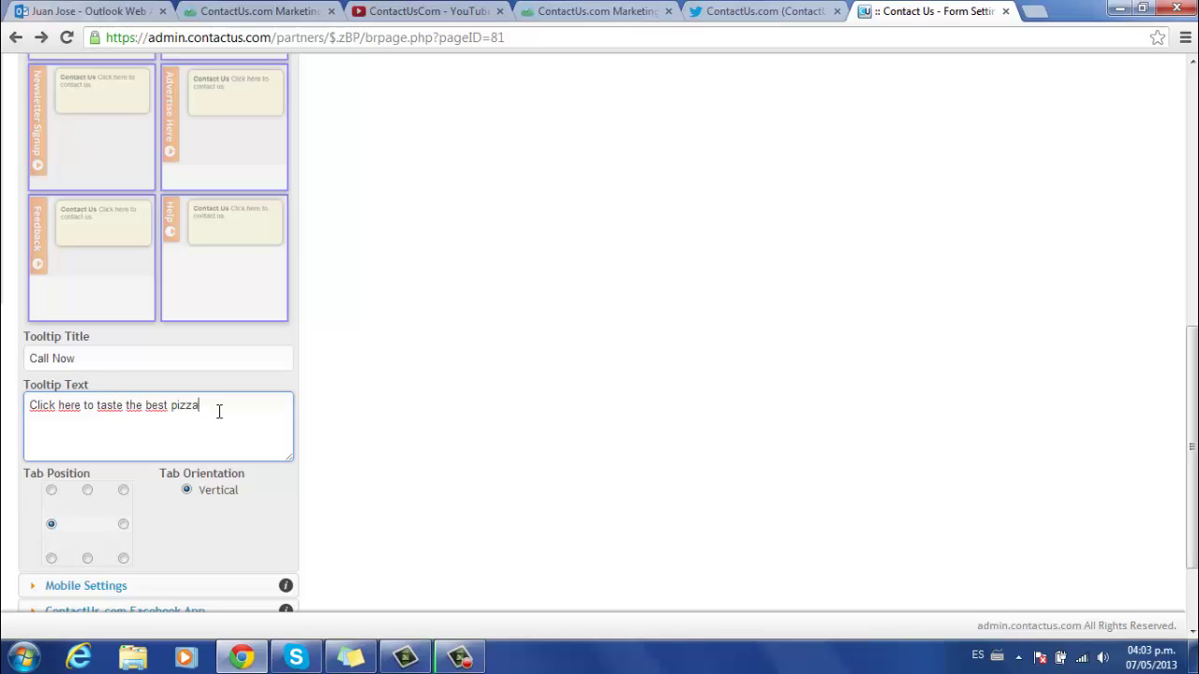
- Place the Contact Us tab at the Right Middle position
scroll(365, 414, "down", 1)
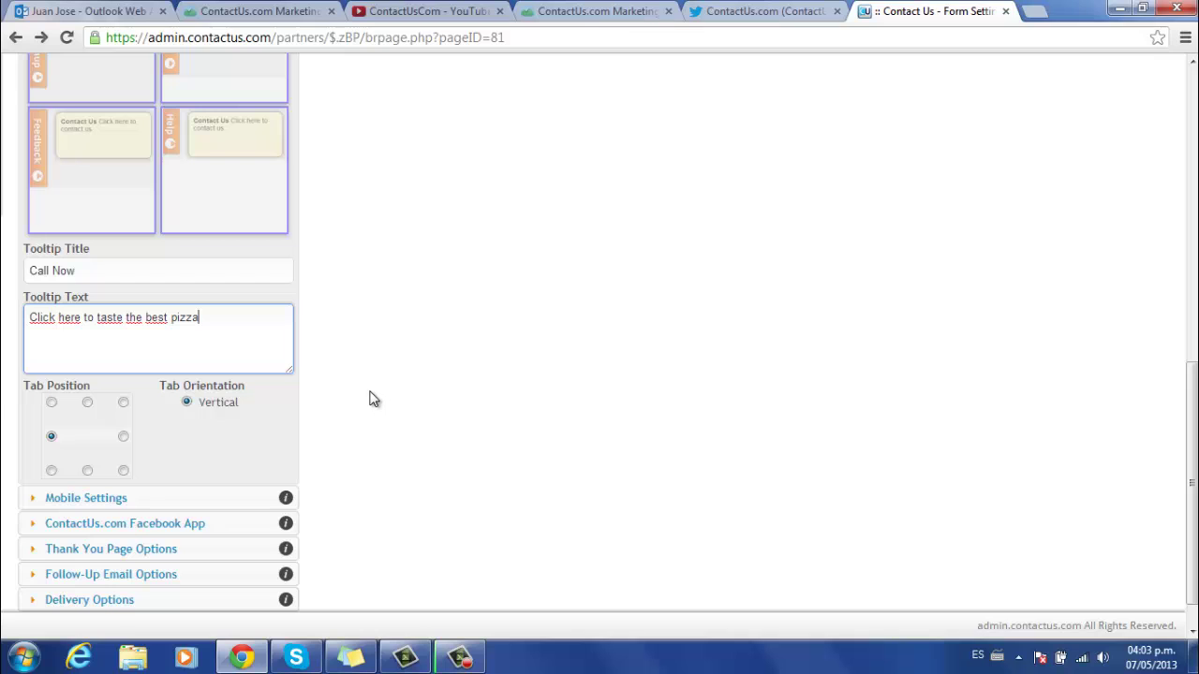
left_click(123, 438)
scroll(363, 370, "up", 8)
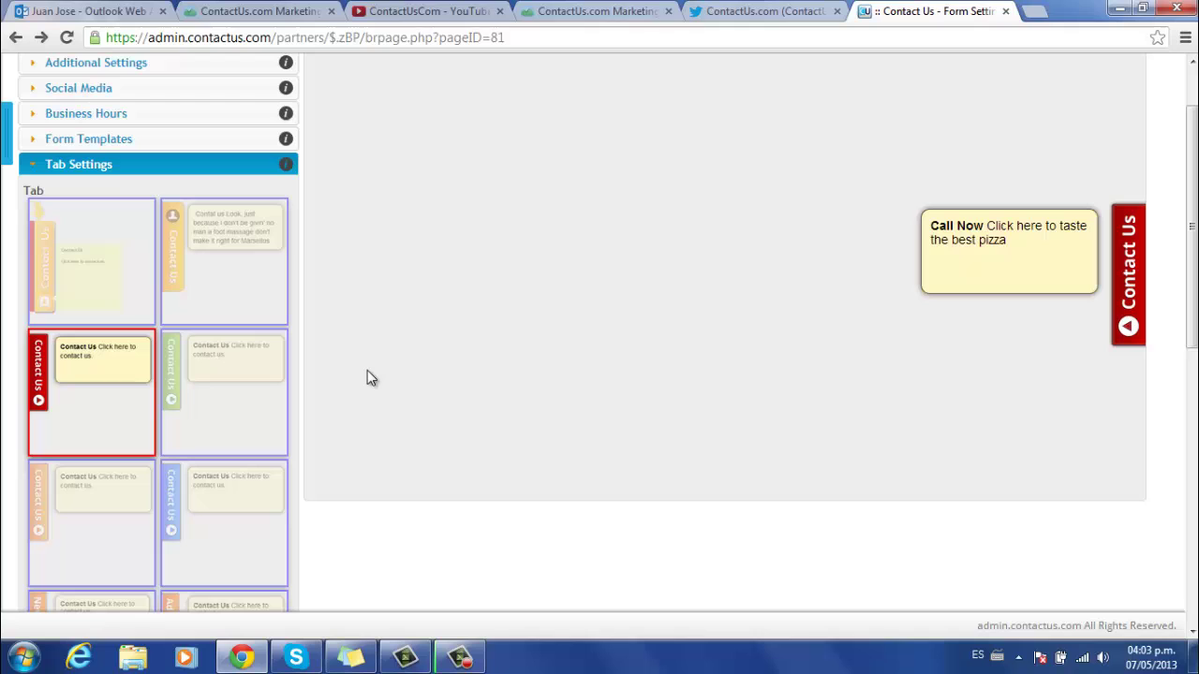
scroll(367, 372, "down", 7)
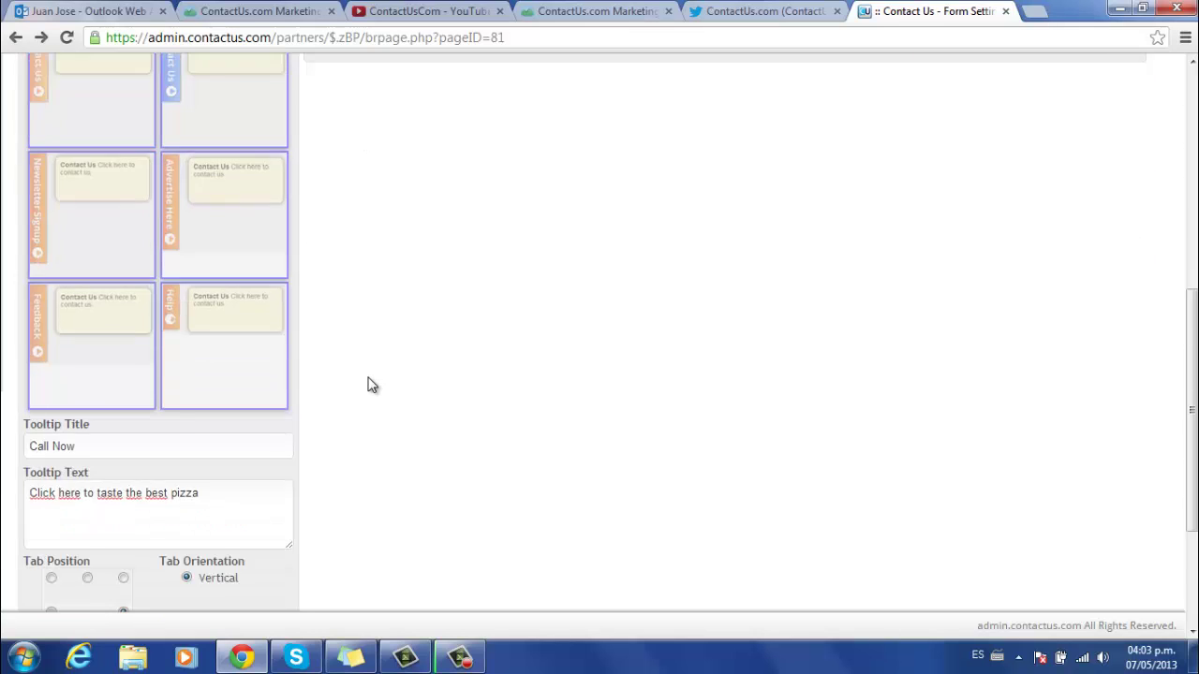
scroll(370, 384, "down", 1)
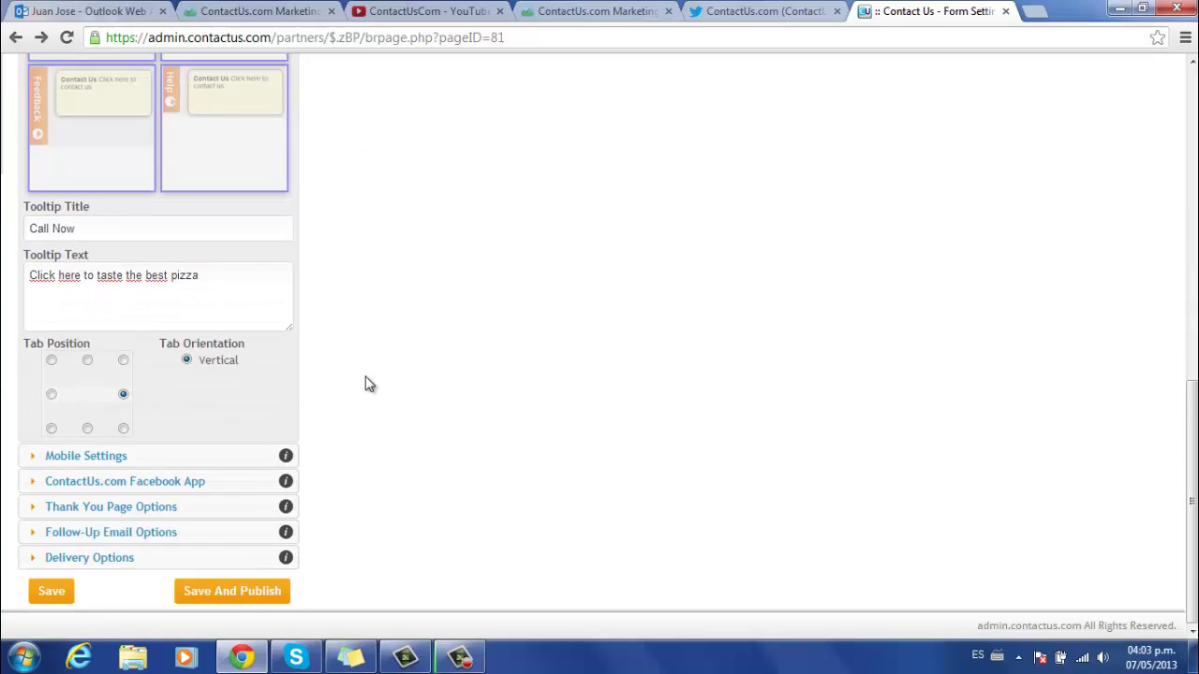
scroll(323, 398, "up", 4)
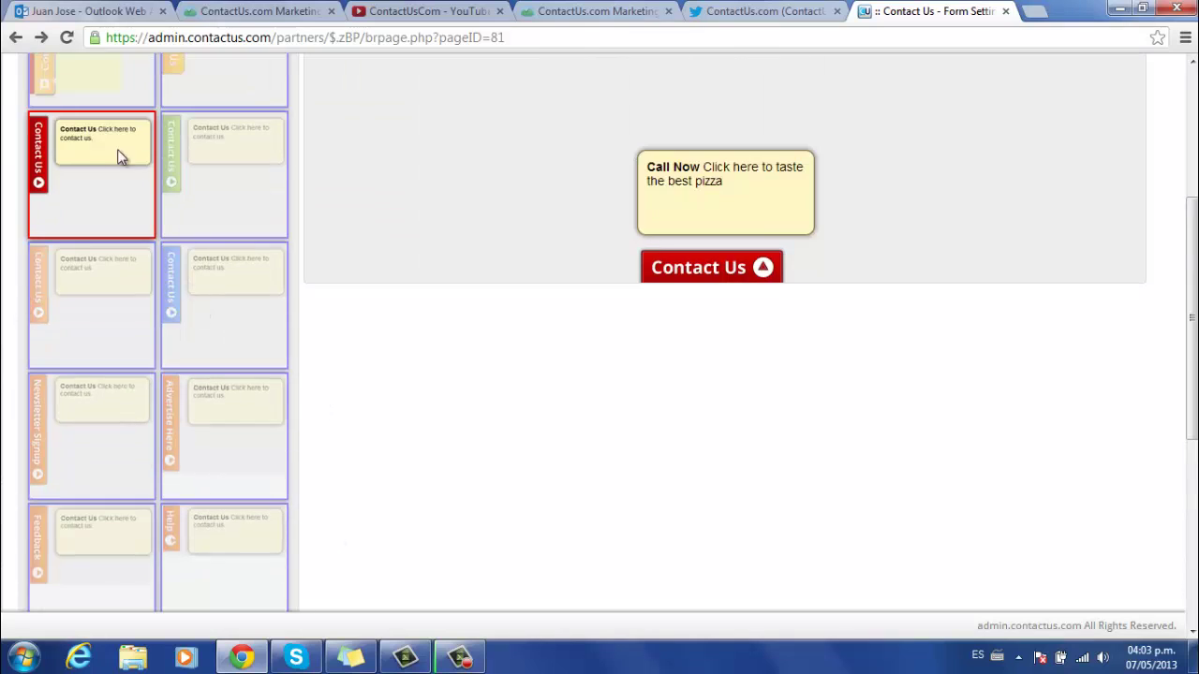
scroll(118, 155, "up", 3)
- Try adding the form to a Facebook page tab through the ContactUs.com Facebook App options
left_click(84, 221)
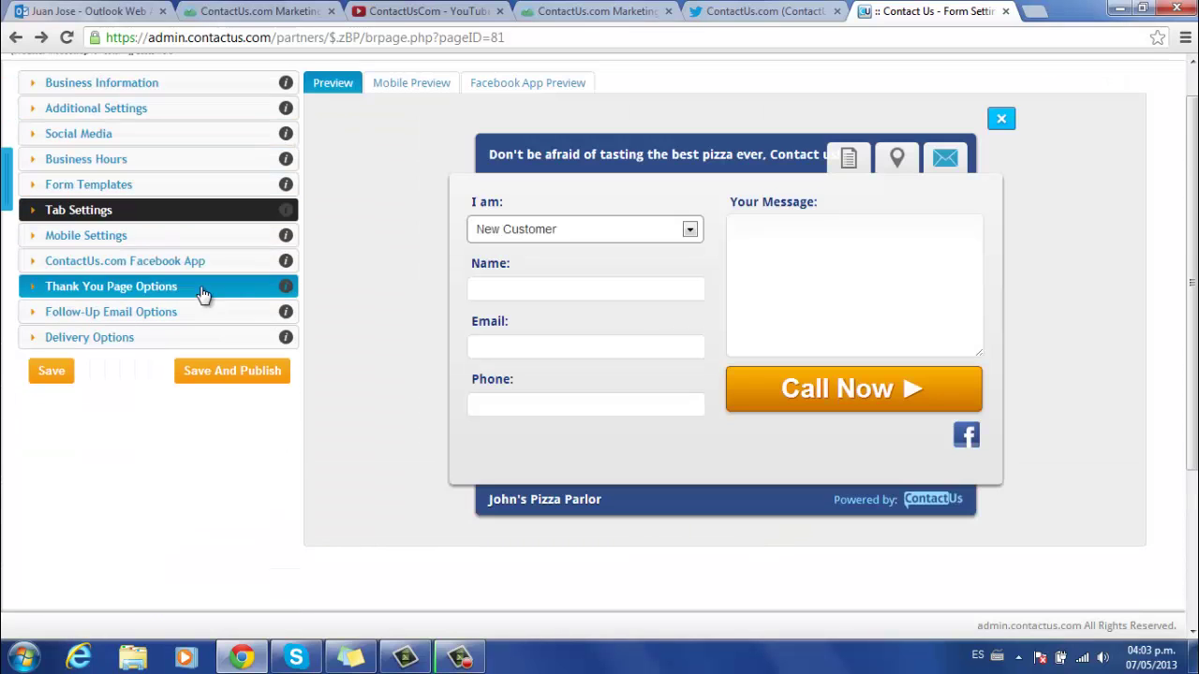
left_click(112, 241)
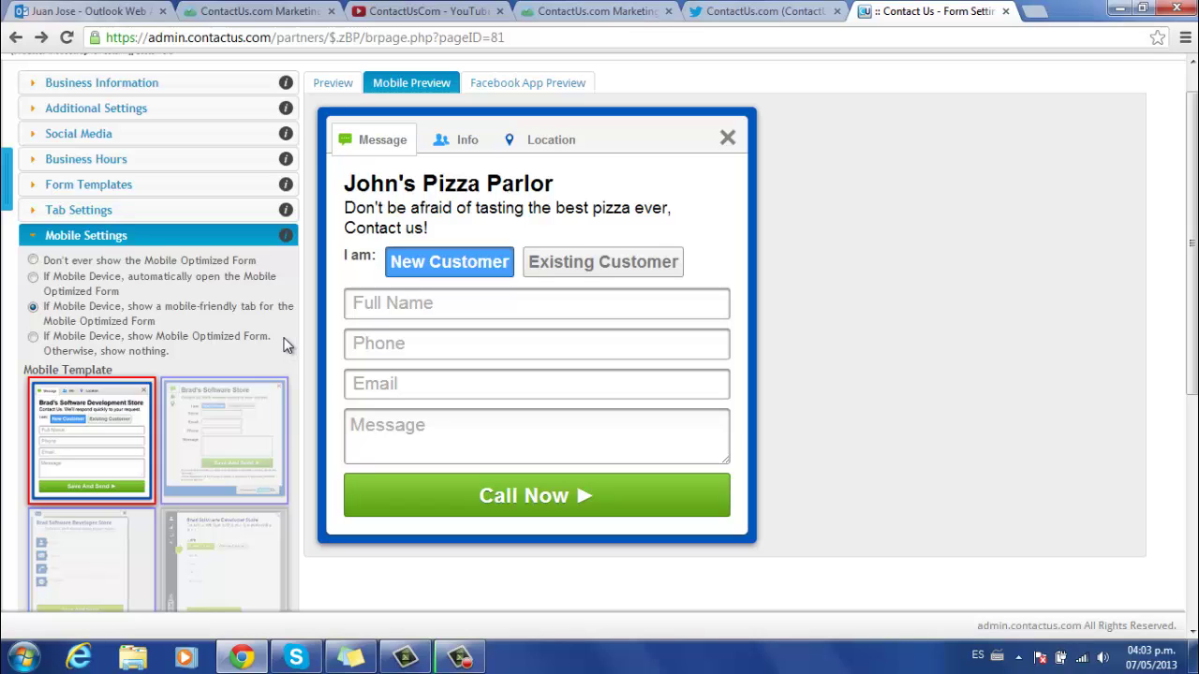
left_click(115, 236)
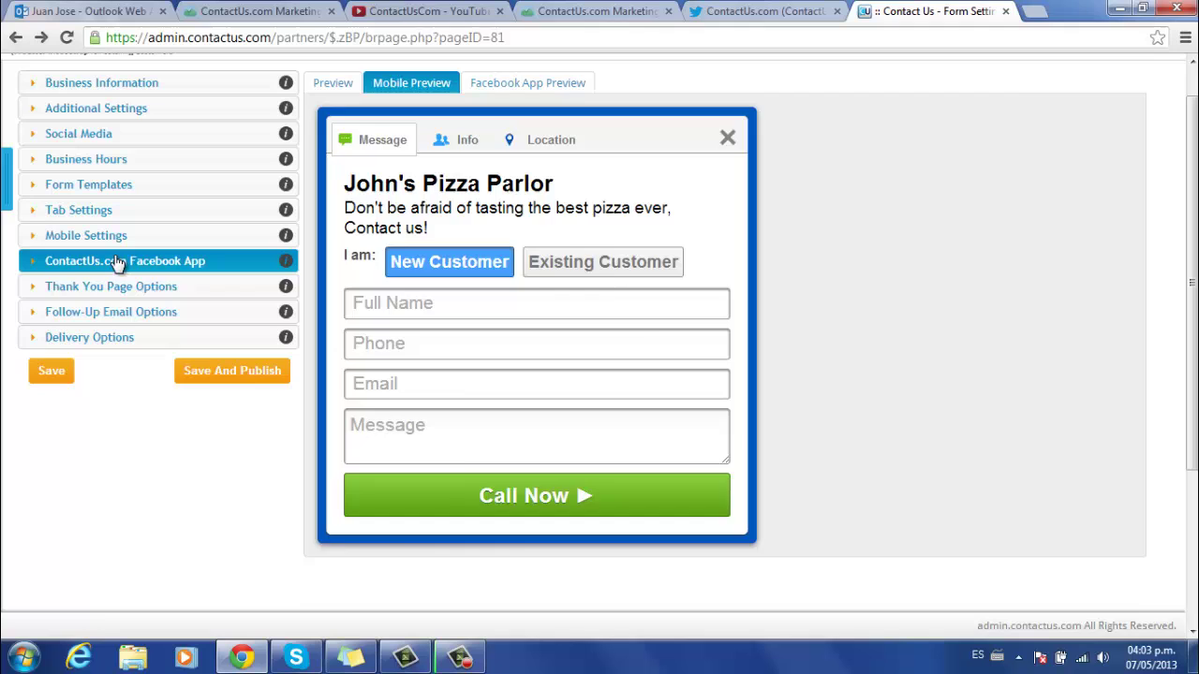
left_click(118, 261)
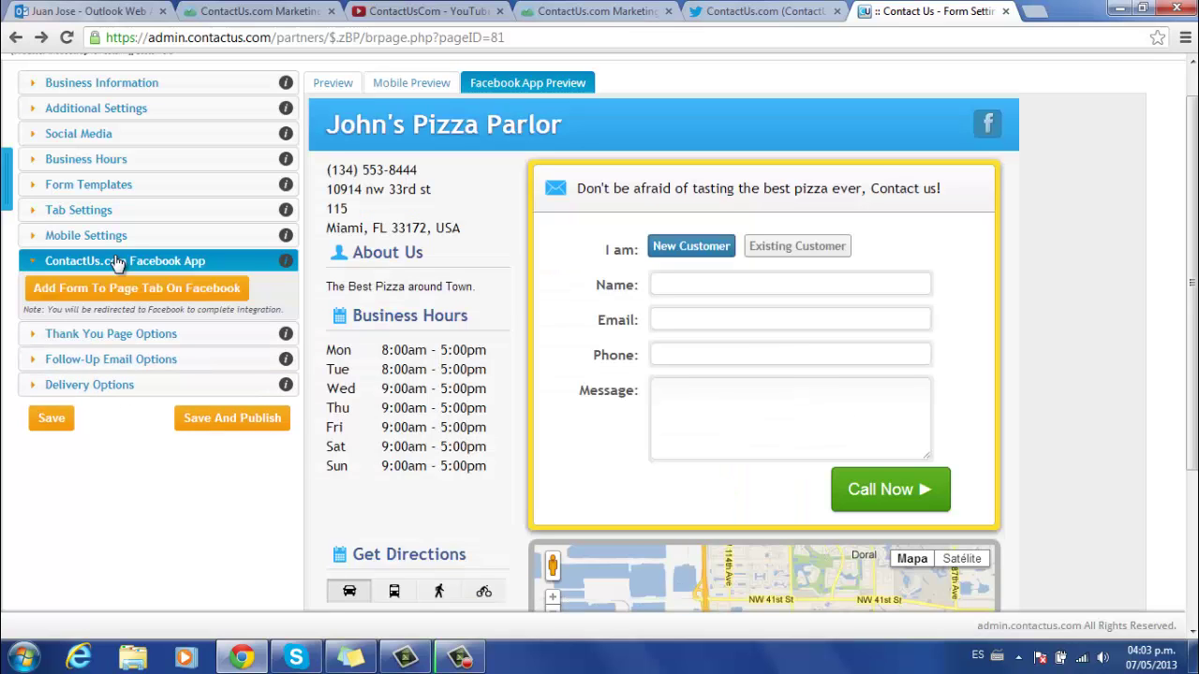
left_click(160, 293)
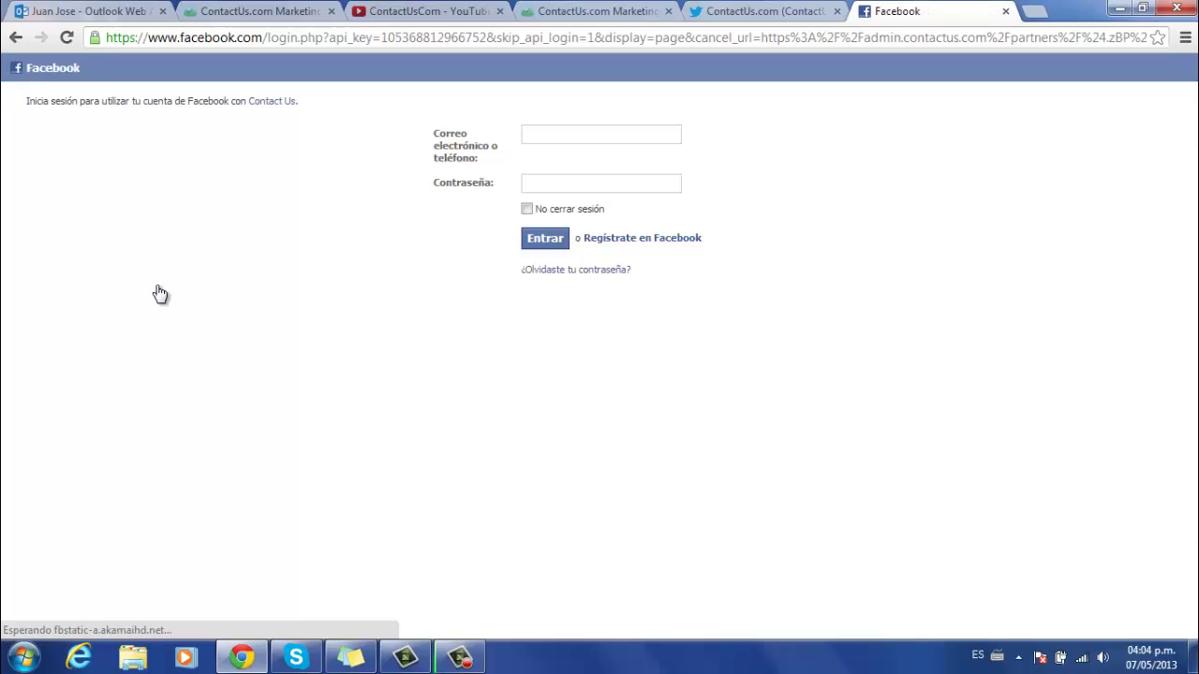
left_click(556, 134)
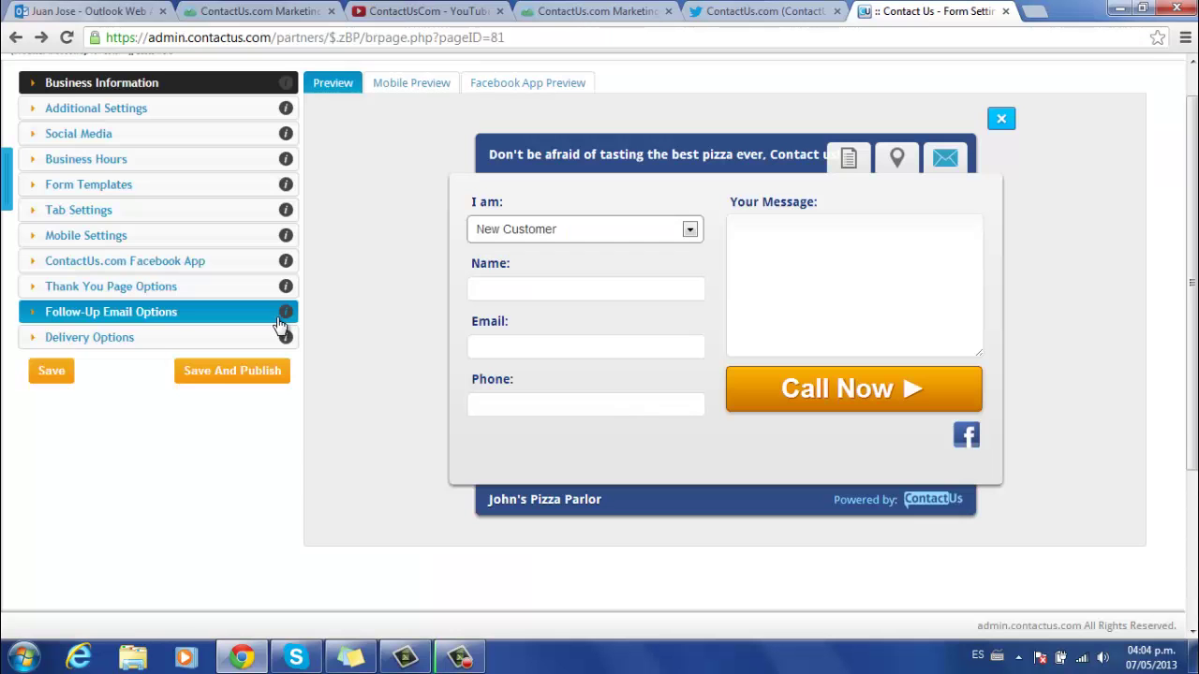
- Review and edit the thank-you page message
left_click(114, 288)
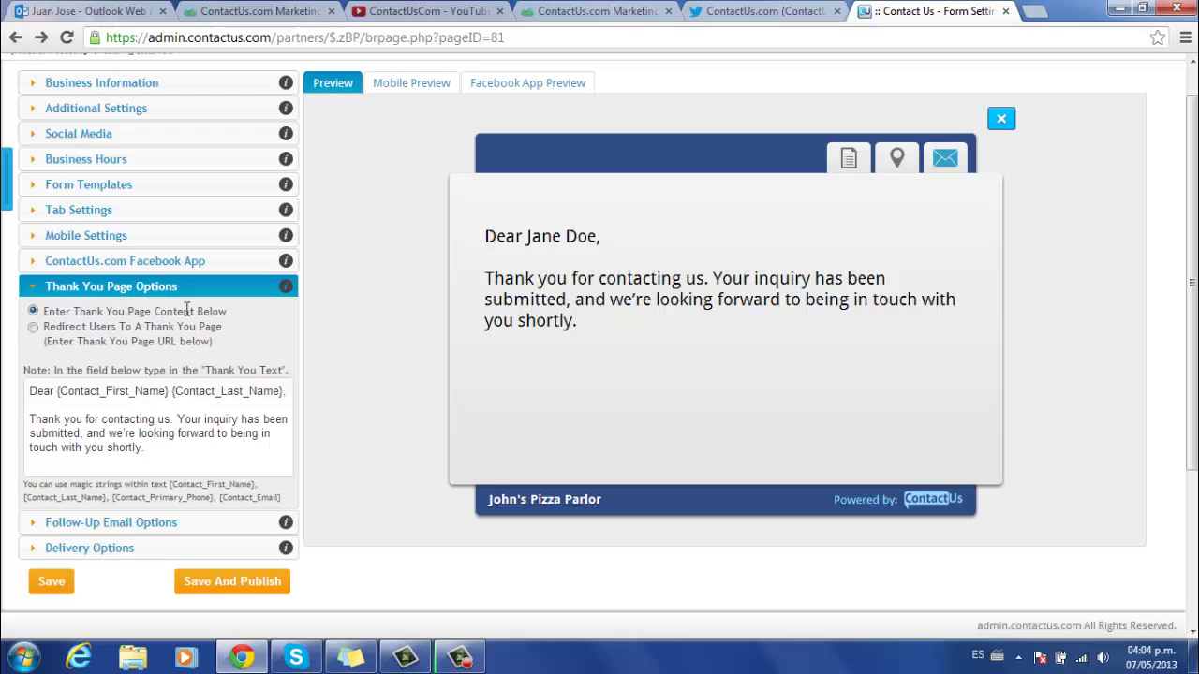
left_click(223, 419)
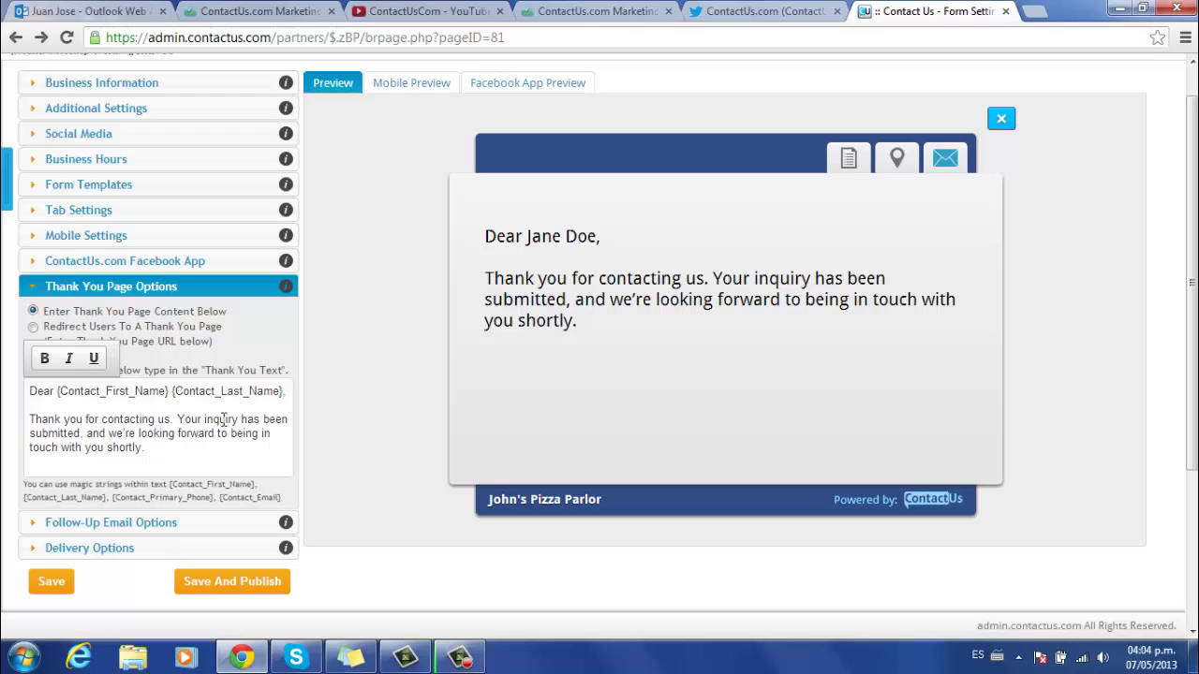
left_click(105, 292)
- Turn on the follow-up email with a 'Best Pizza around town' line signed by the owner
left_click(130, 312)
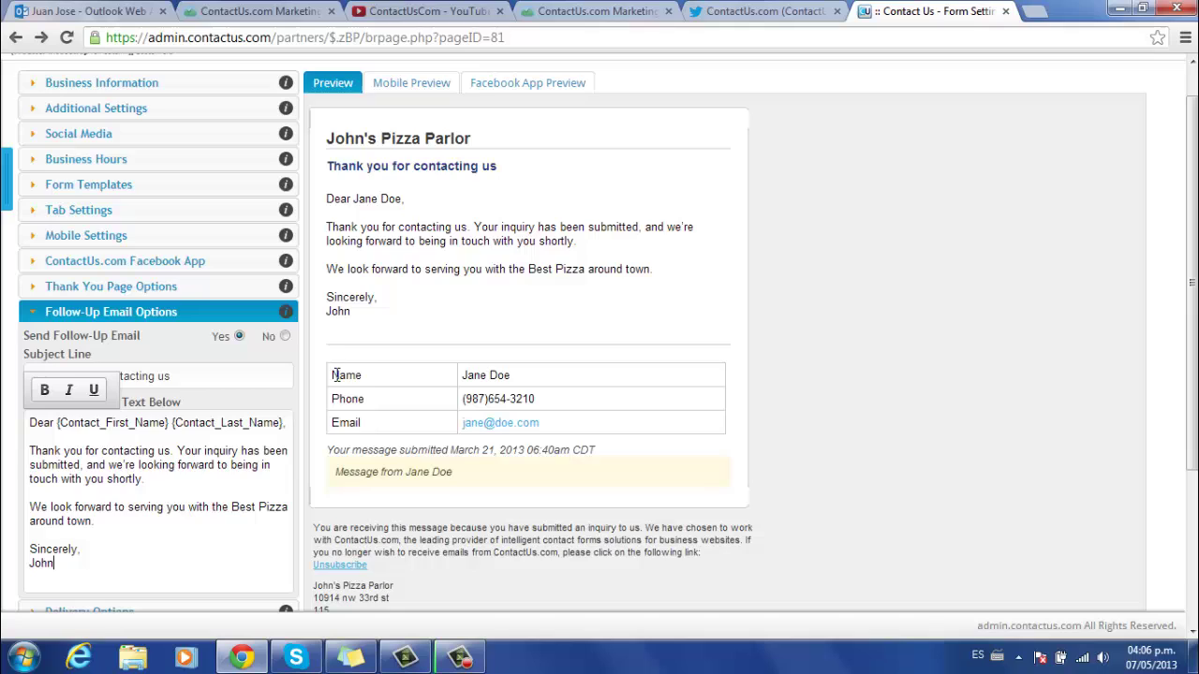
scroll(354, 412, "down", 2)
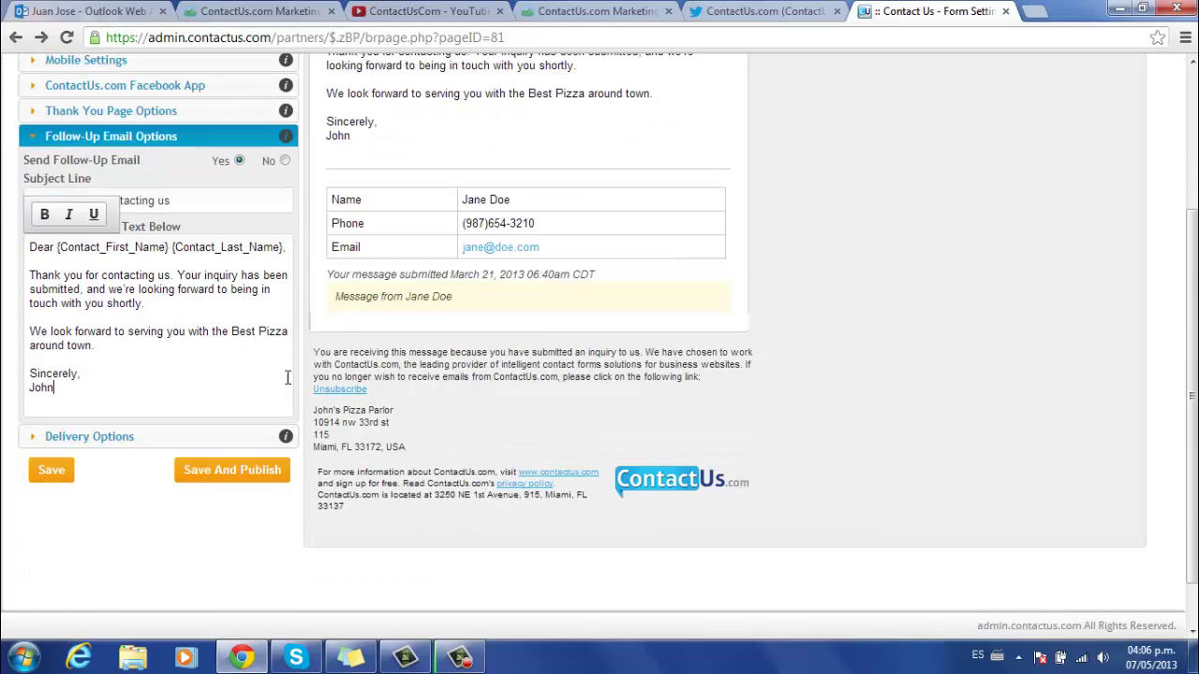
left_click(112, 137)
- Enter the parlor's business e-mail as the Email Delivery address and save the form settings
left_click(103, 161)
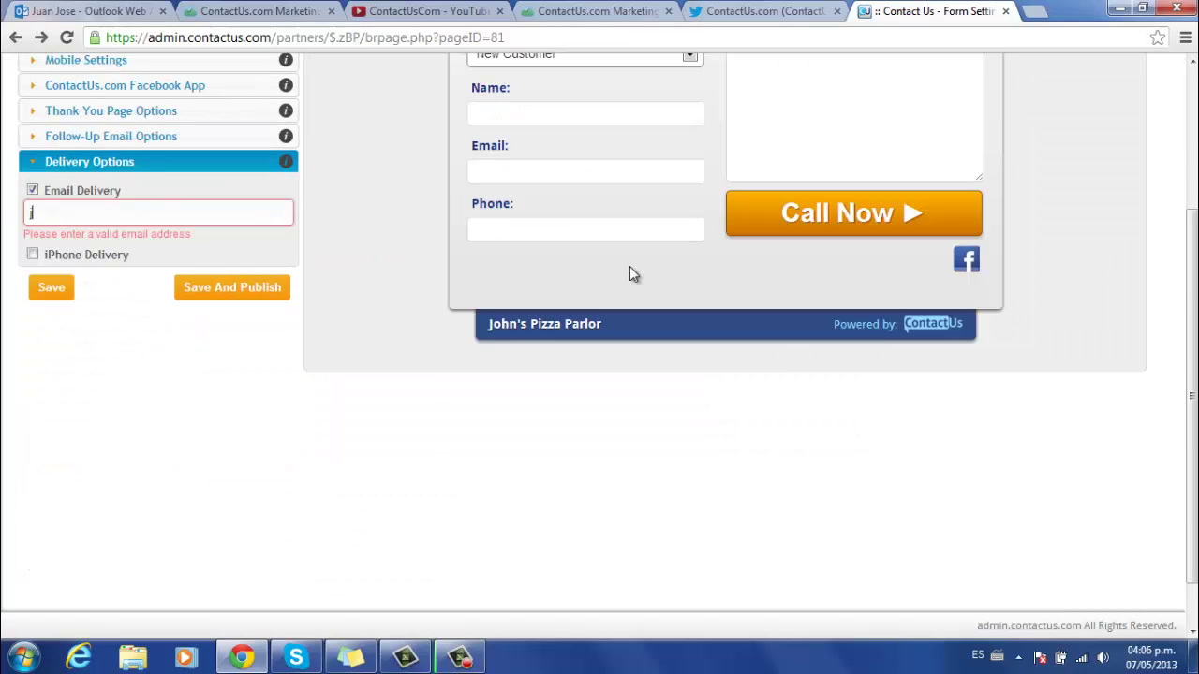
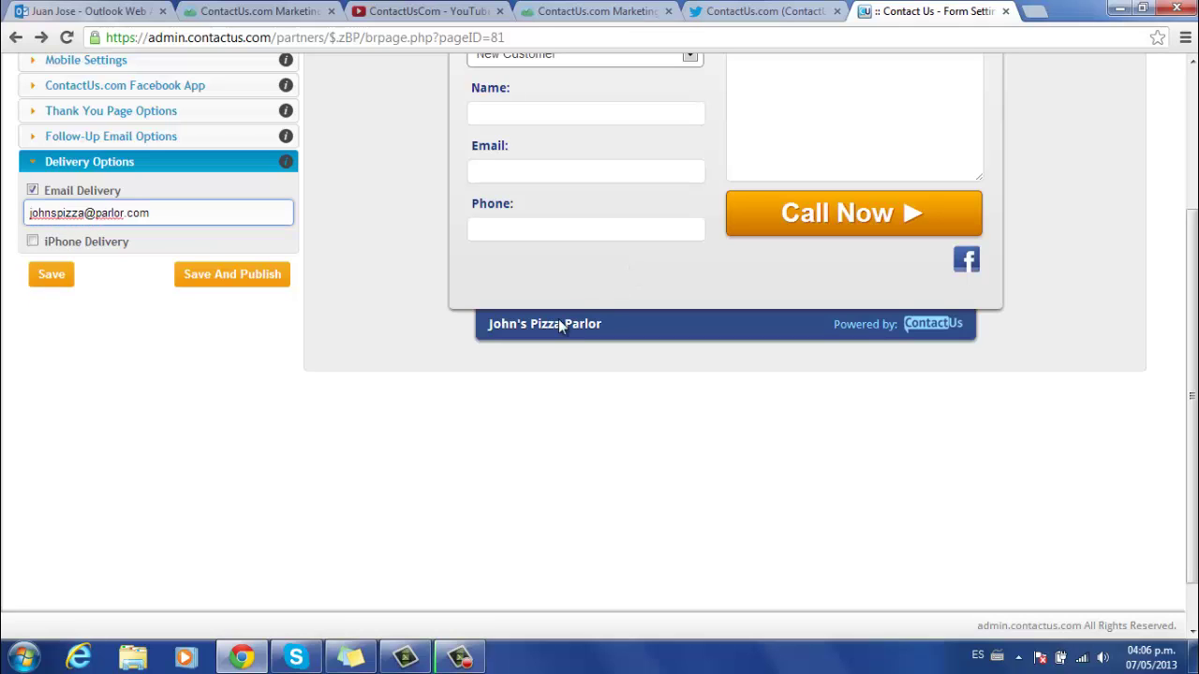
left_click(51, 277)
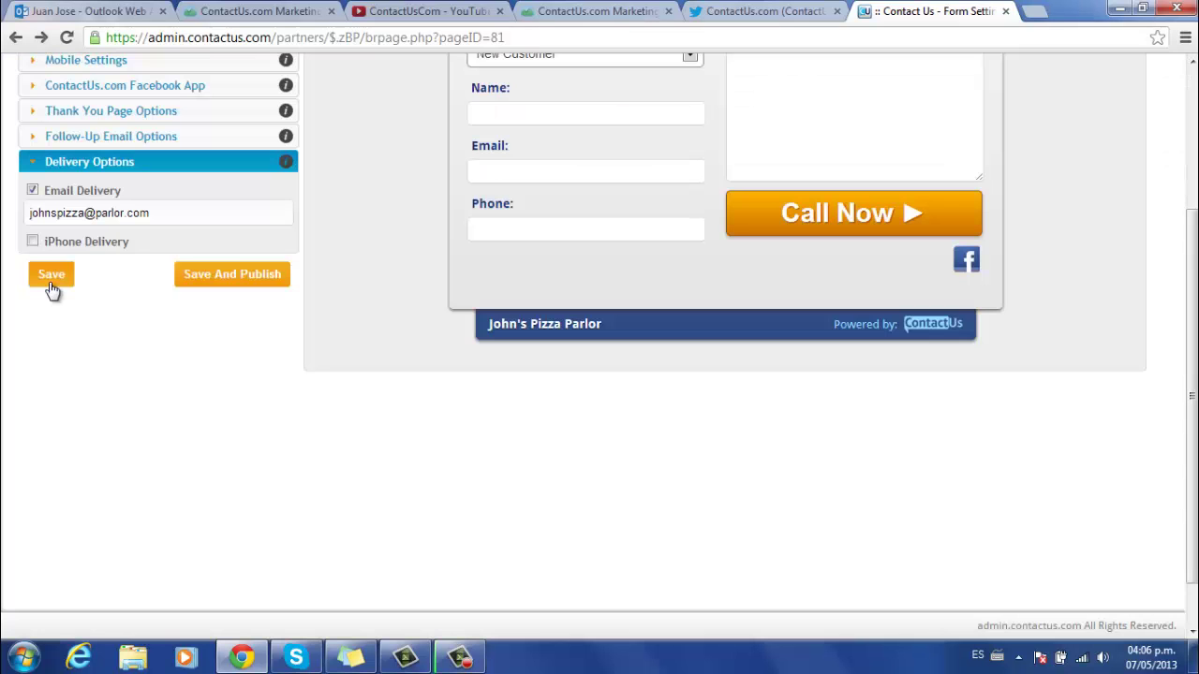